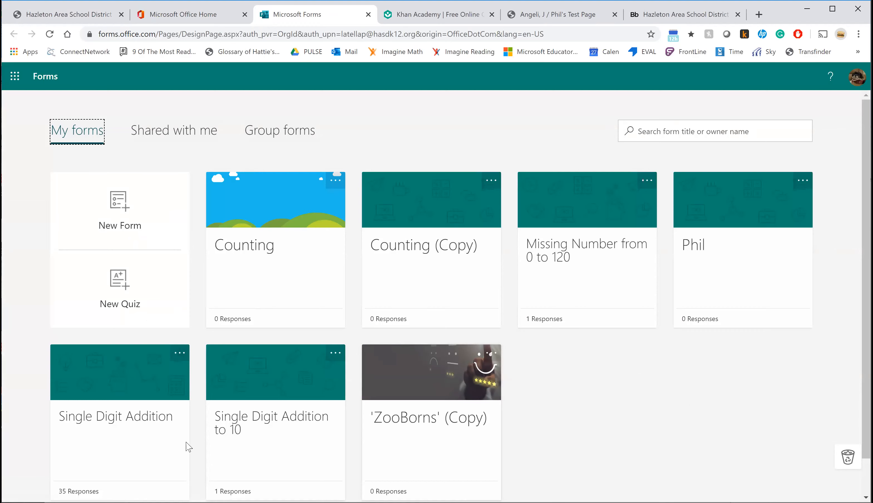
# - Open the Single Digit Addition quiz, examine its embedded video and all its questions, and return to the list of forms
pyautogui.click(143, 442)
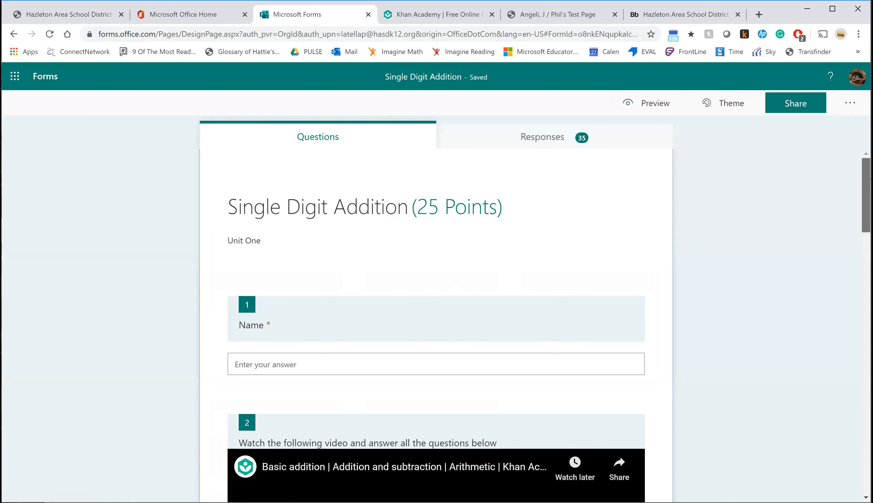
pyautogui.scroll(-2, 436, 312)
pyautogui.scroll(-5, 436, 311)
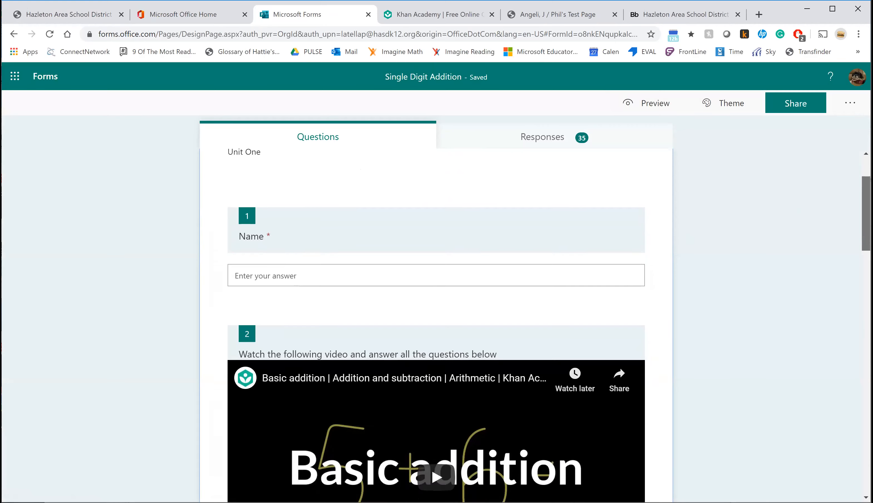
pyautogui.scroll(-1, 435, 312)
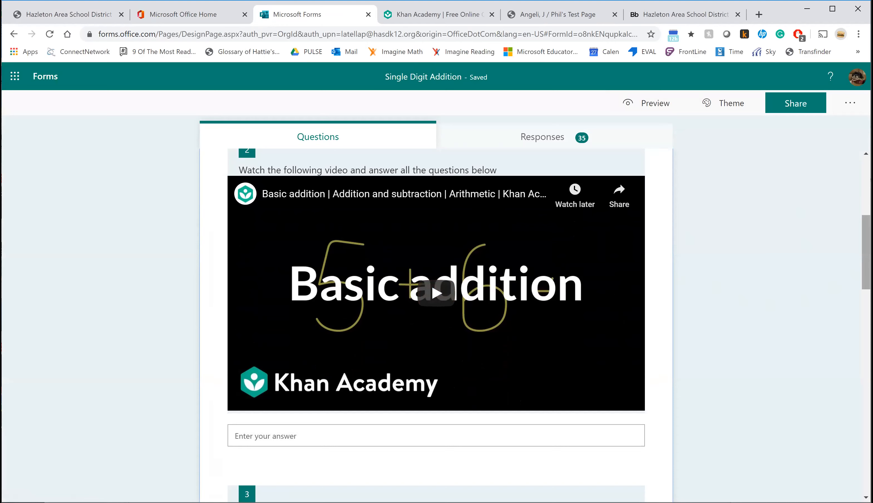
pyautogui.scroll(-1, 866, 256)
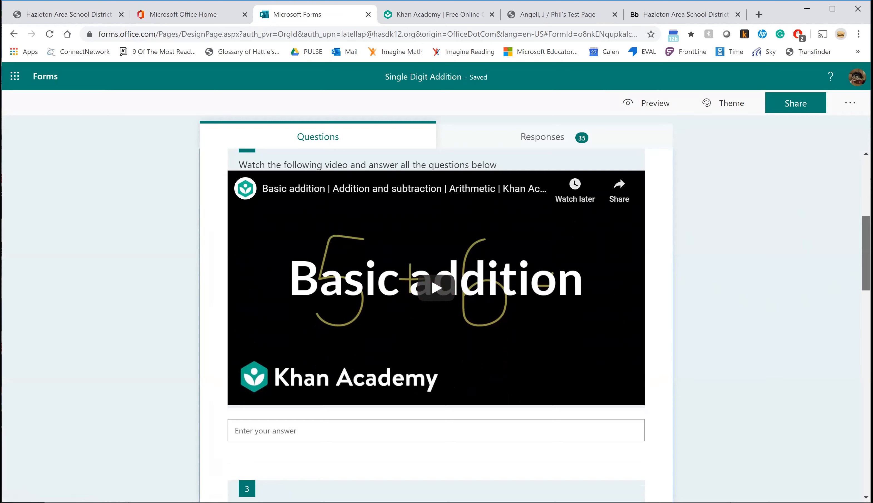
pyautogui.scroll(-4, 436, 322)
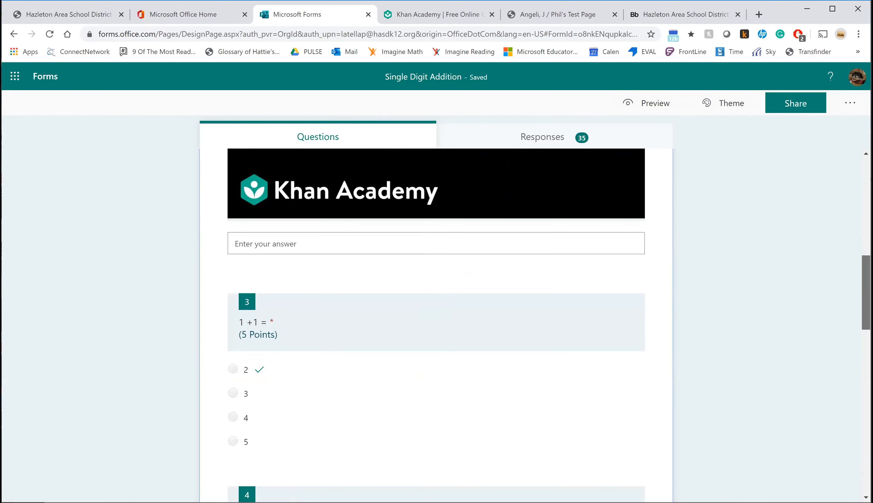
pyautogui.scroll(-2, 435, 312)
pyautogui.scroll(-4, 436, 312)
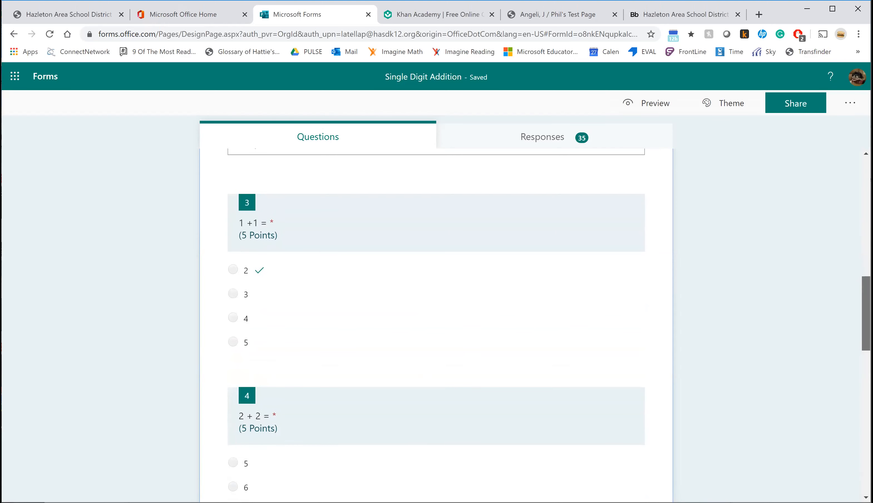
pyautogui.scroll(-4, 436, 312)
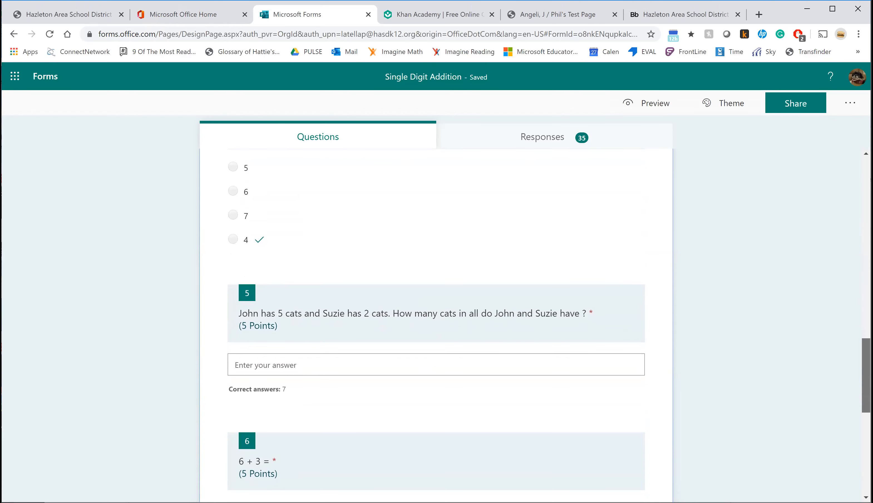
pyautogui.scroll(-3, 436, 312)
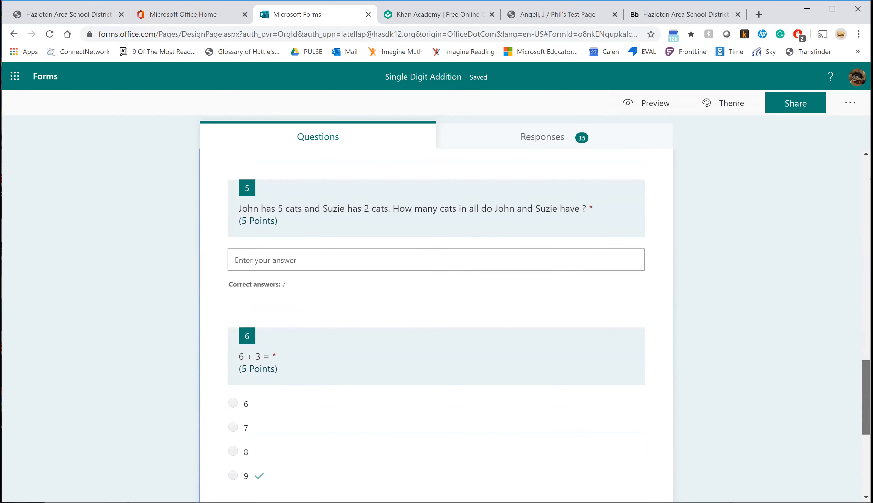
pyautogui.scroll(-5, 436, 311)
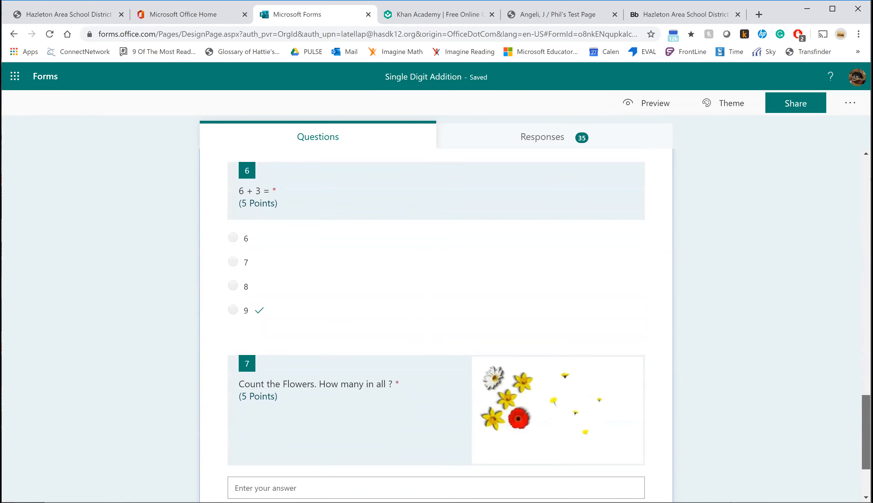
pyautogui.scroll(-1, 827, 433)
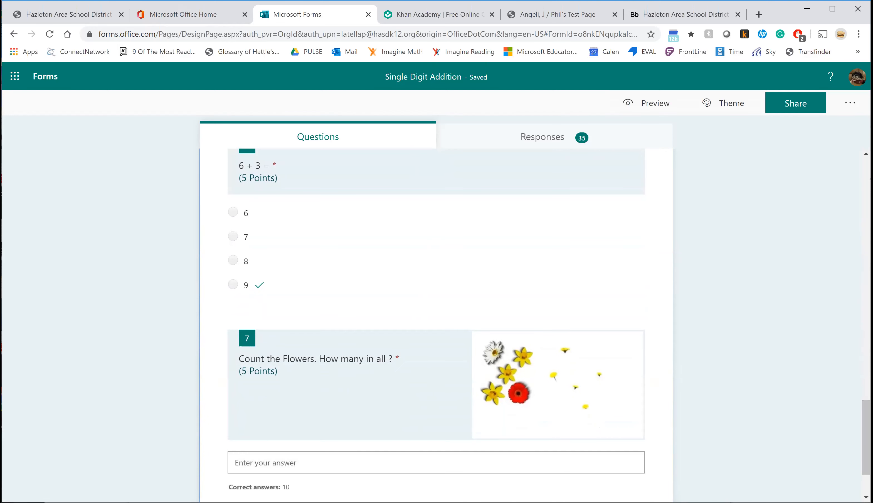
pyautogui.moveTo(866, 416)
pyautogui.mouseDown()
pyautogui.moveTo(864, 431)
pyautogui.moveTo(817, 207)
pyautogui.moveTo(819, 363)
pyautogui.mouseUp()
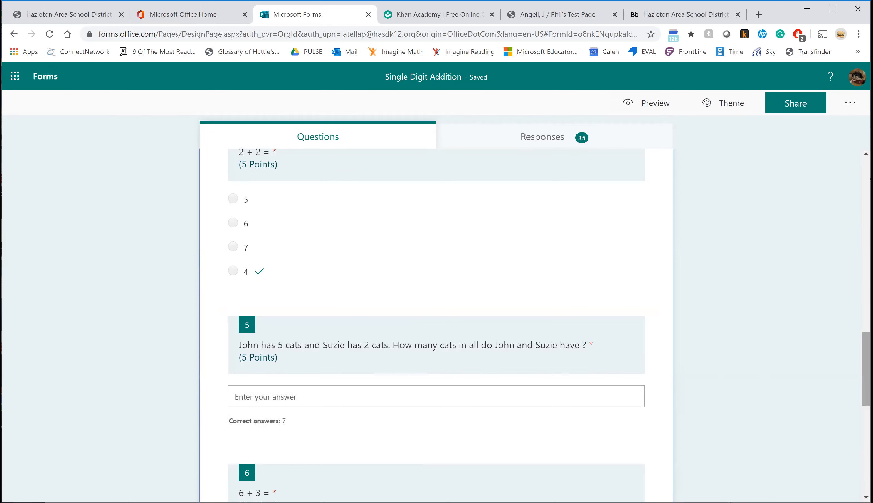
pyautogui.scroll(-8, 436, 325)
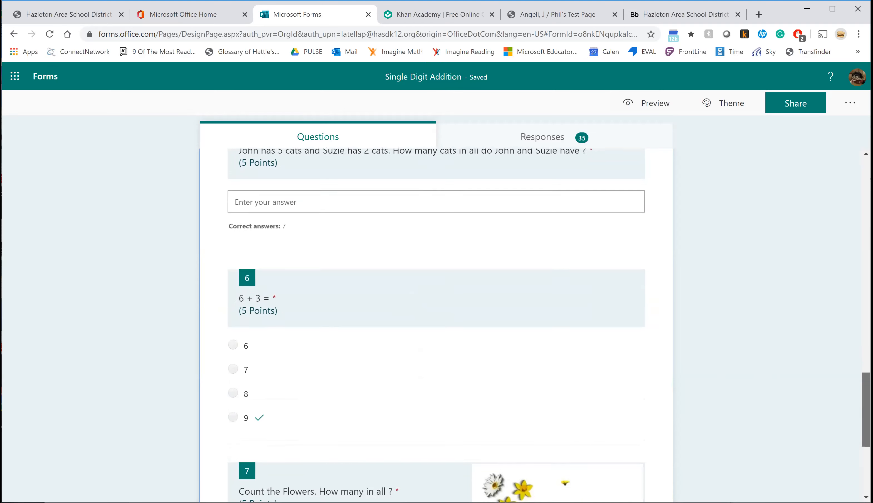
pyautogui.scroll(-3, 436, 325)
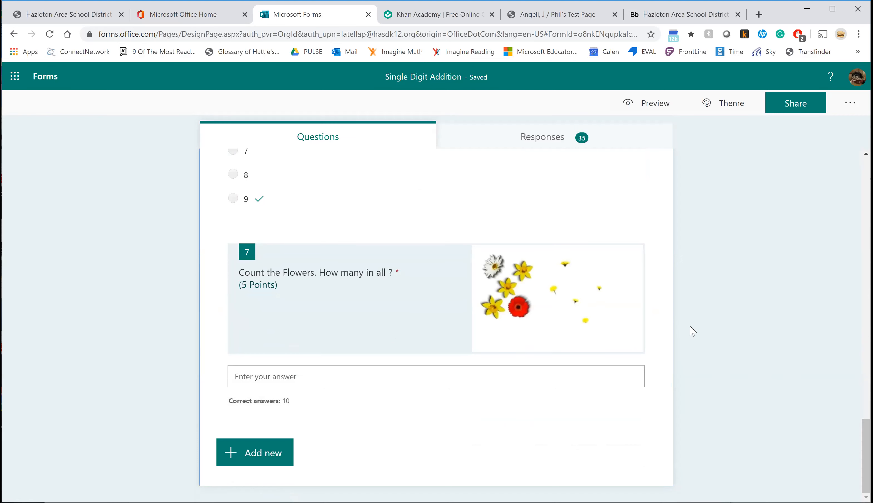
pyautogui.click(14, 34)
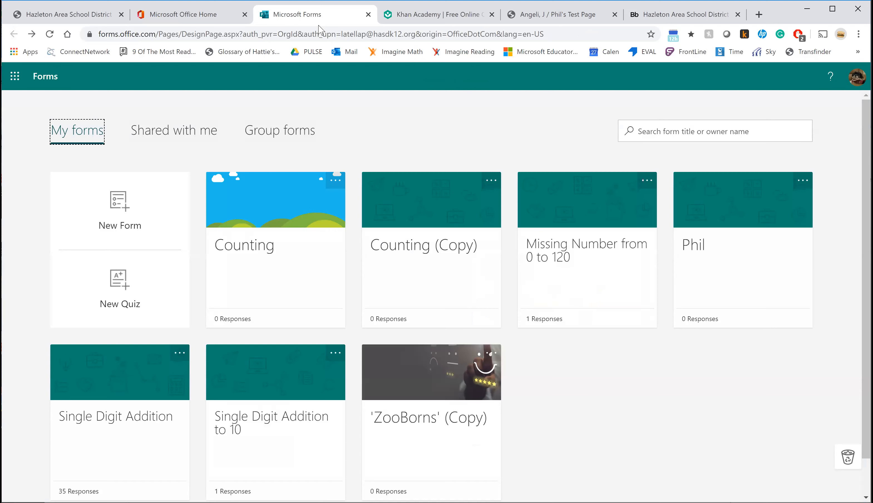
# - Switch to Khan Academy and open the Numbers 0 to 120 lesson under Place value in 1st grade math
pyautogui.click(435, 17)
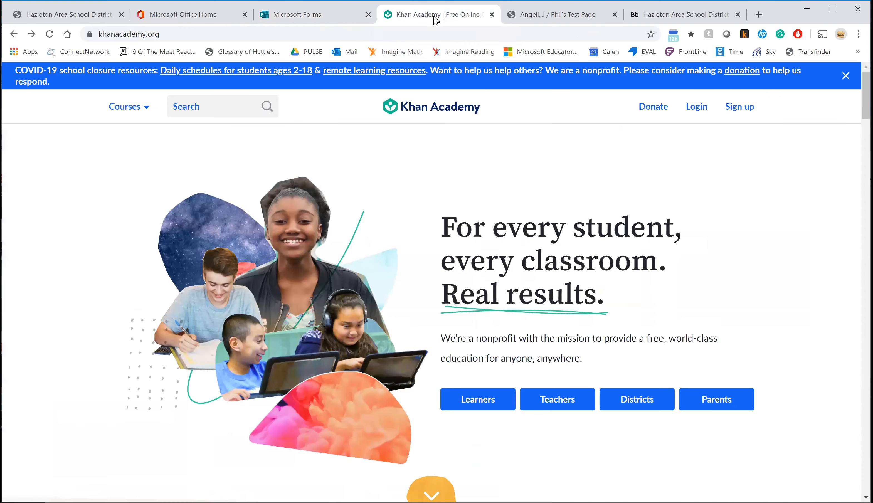
pyautogui.click(146, 108)
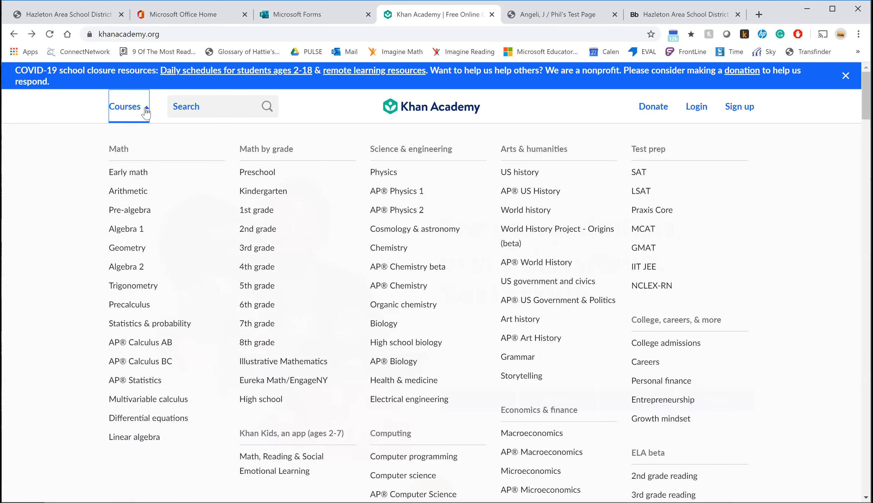
pyautogui.click(259, 214)
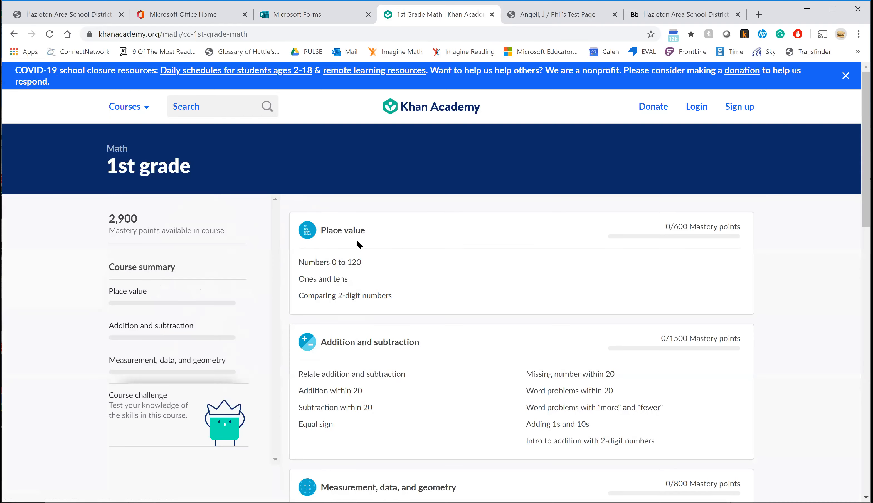
pyautogui.click(350, 263)
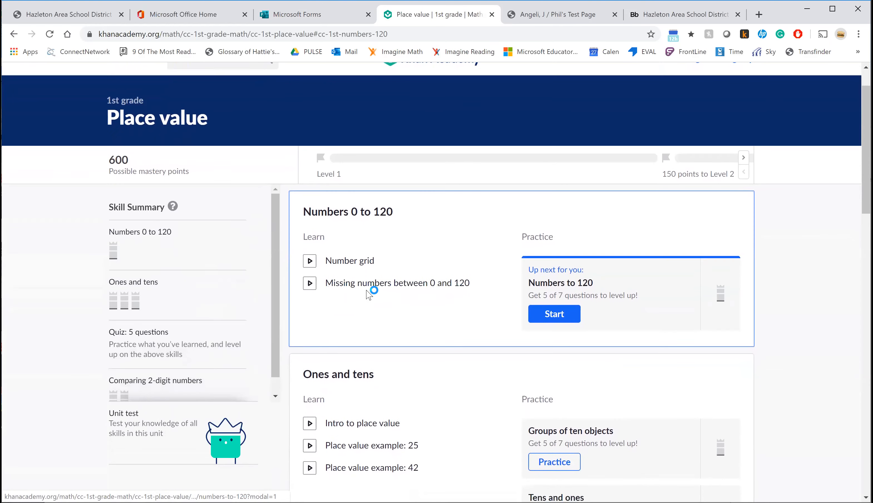
# - Open the video "Missing numbers between 0 and 120" with sound on and copy its link
pyautogui.click(412, 279)
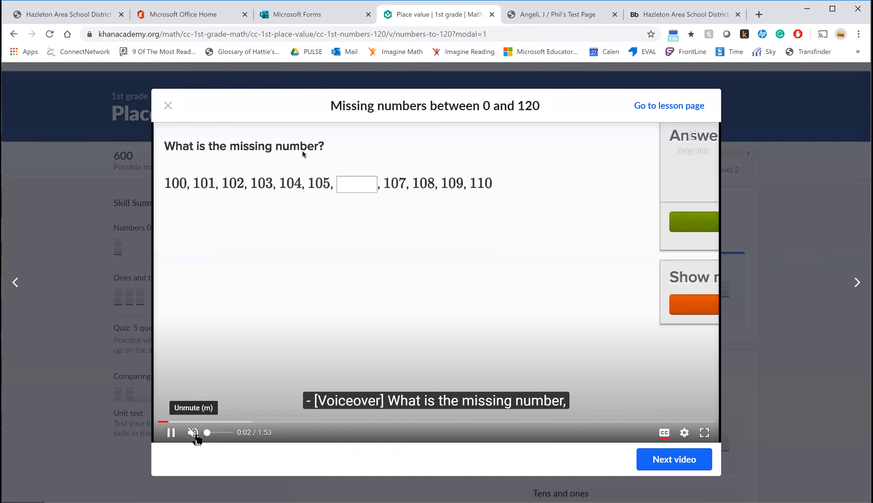
pyautogui.click(192, 433)
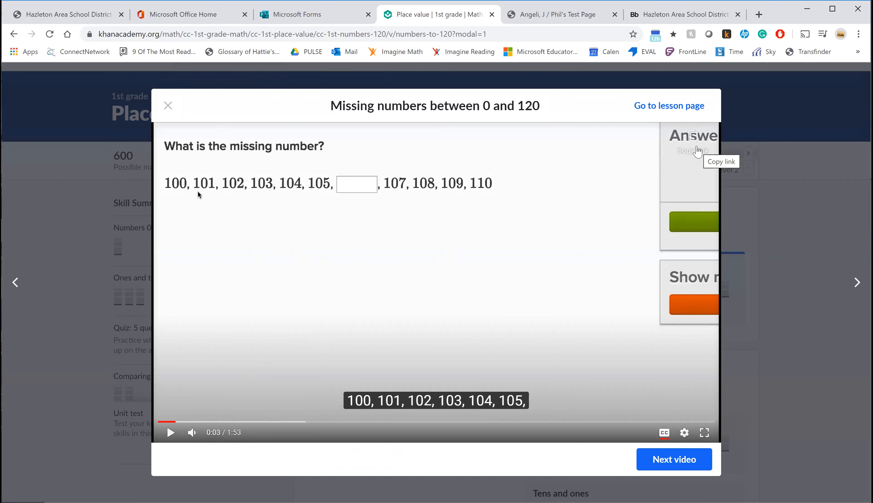
pyautogui.click(697, 151)
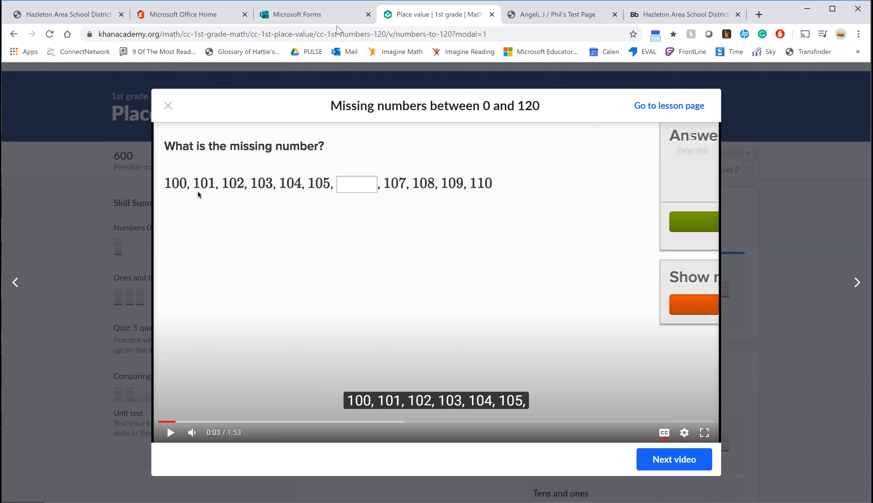
# - Switch back to Microsoft Forms and create a new quiz titled "0 - 120"
pyautogui.click(321, 15)
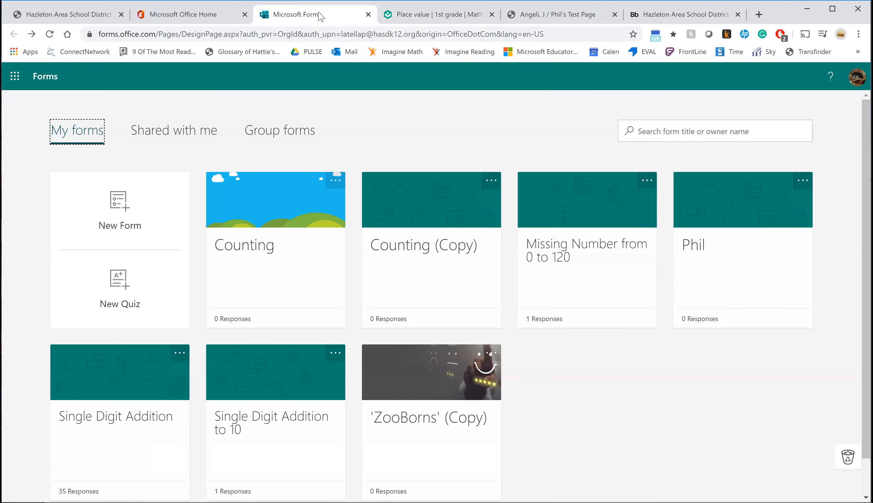
pyautogui.click(128, 292)
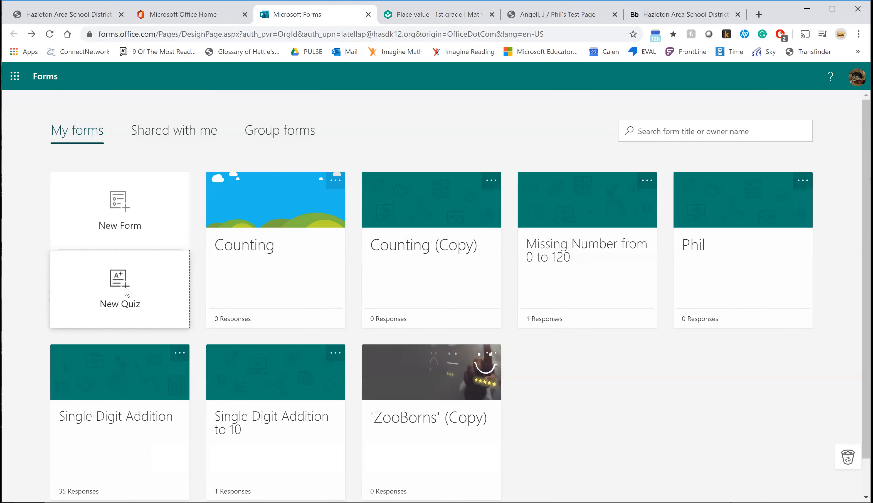
pyautogui.moveTo(268, 200); pyautogui.dragTo(223, 197)
pyautogui.click(303, 187)
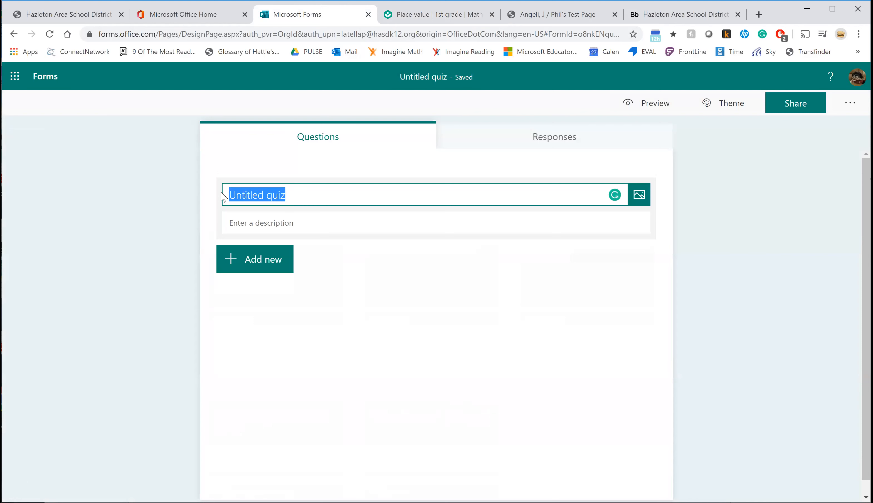
pyautogui.write('0')
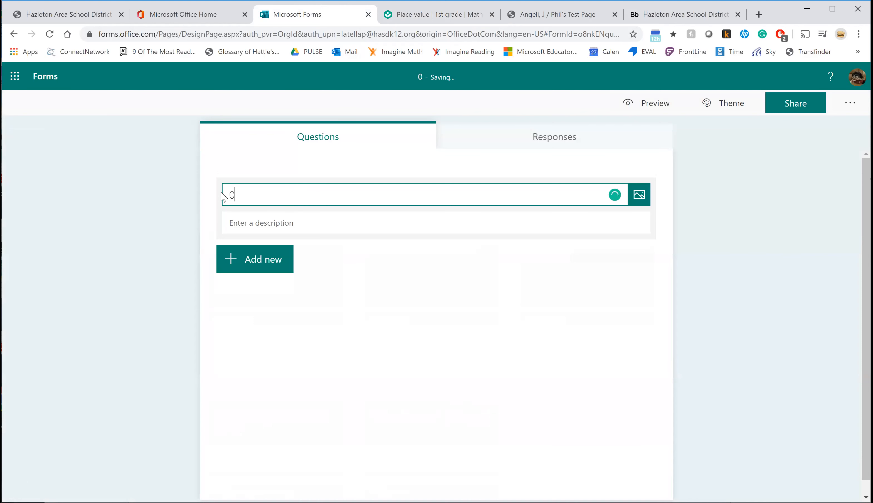
pyautogui.write(' - 120')
# - Add a text question "Student Name" to the quiz and make it required
pyautogui.click(258, 260)
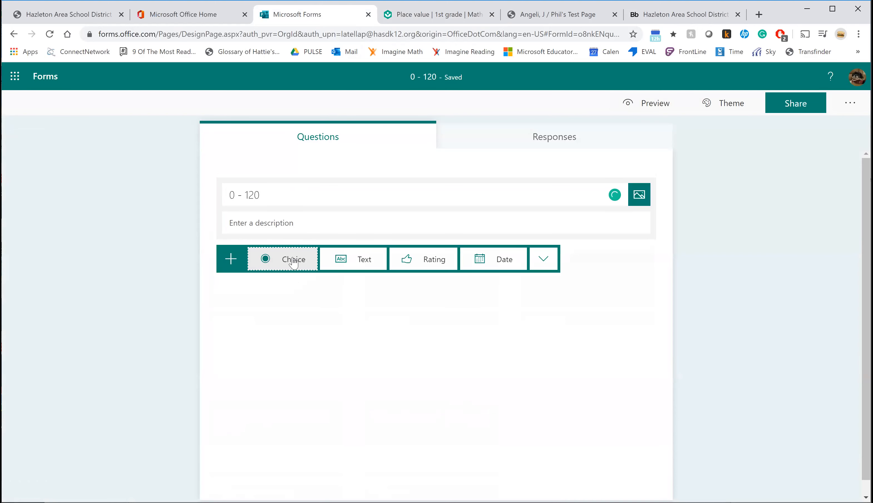
pyautogui.click(364, 262)
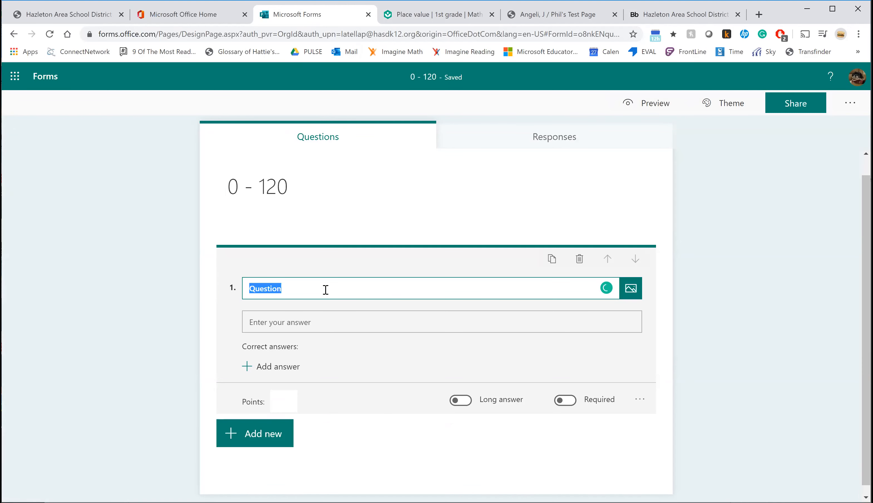
pyautogui.write('St')
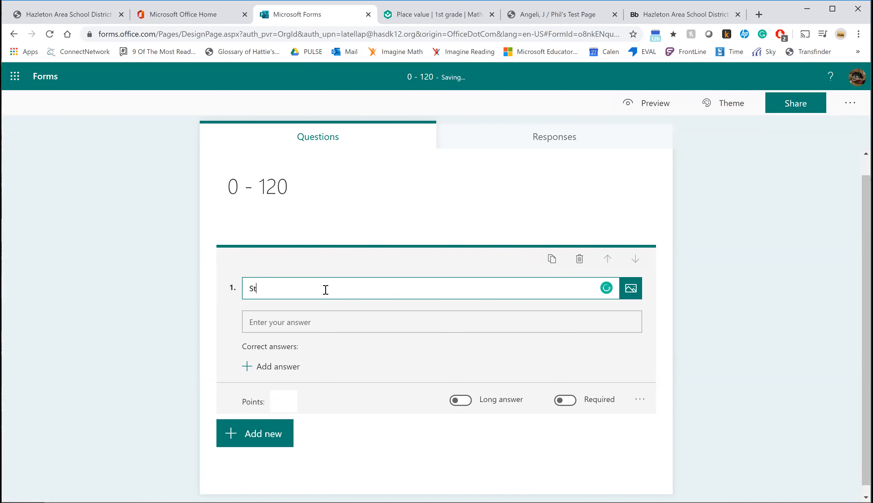
pyautogui.write('udent Name')
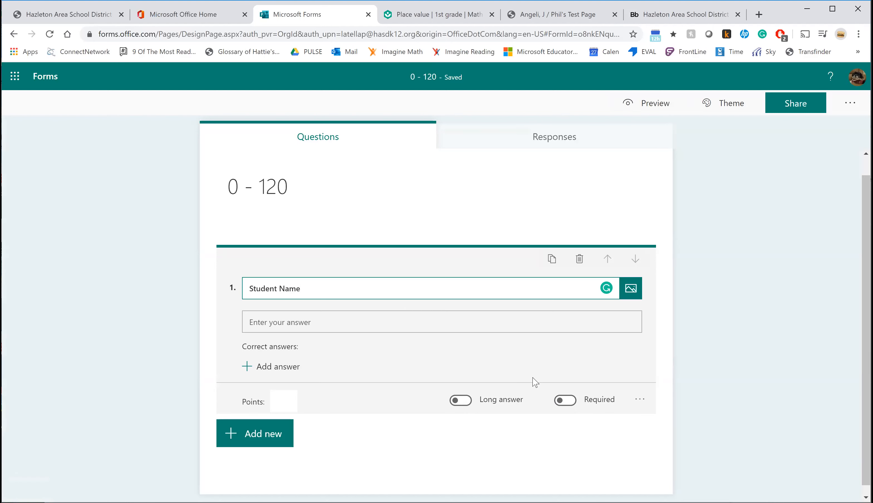
pyautogui.click(570, 406)
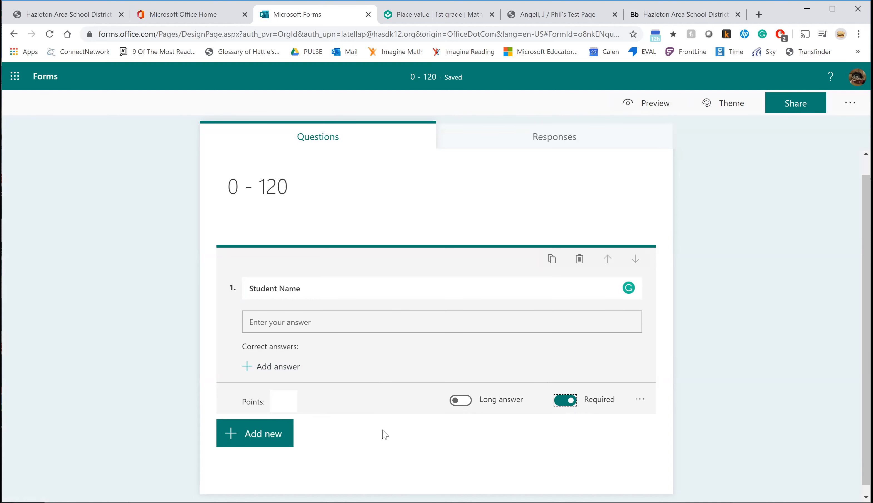
# - Add a second text question and embed the Khan Academy video in it from the copied link
pyautogui.click(273, 441)
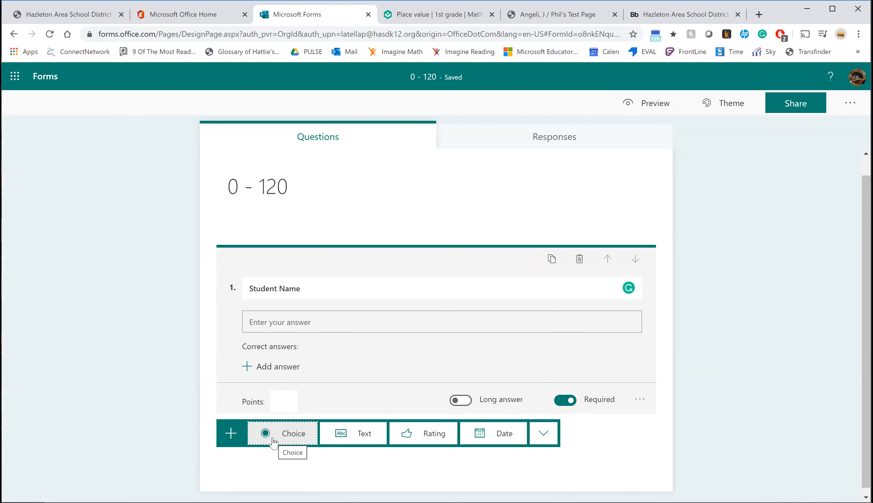
pyautogui.click(360, 437)
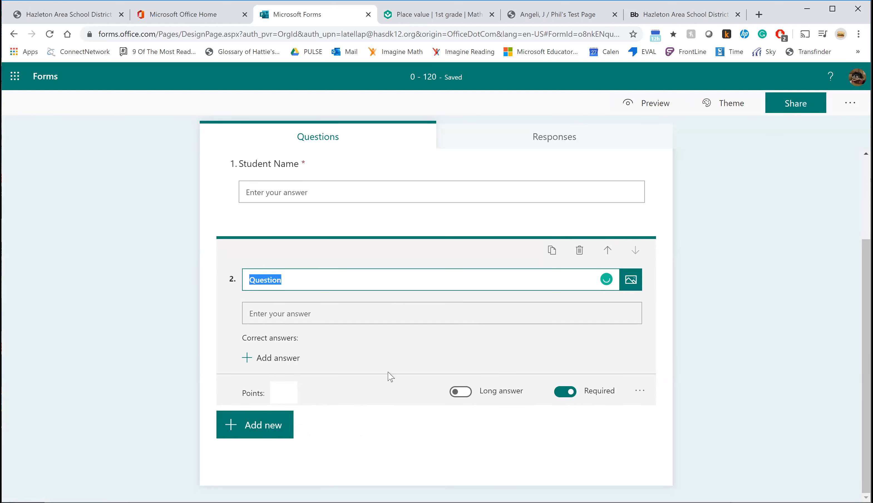
pyautogui.click(631, 280)
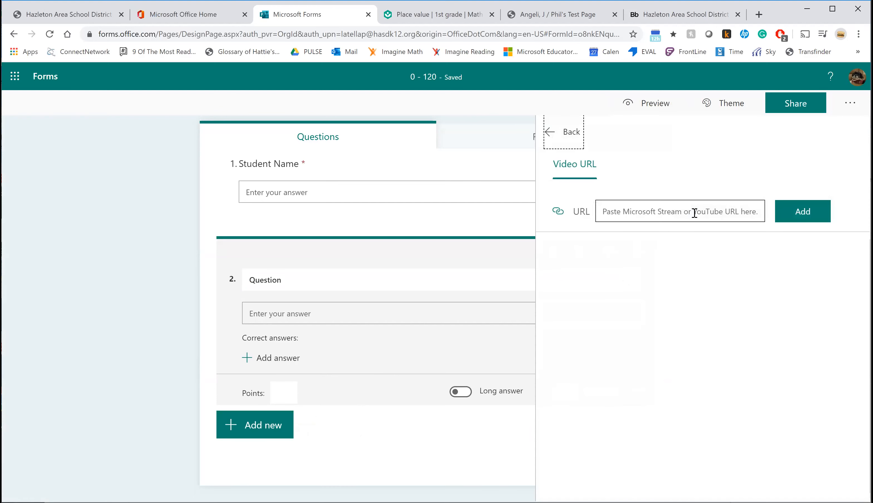
pyautogui.hotkey('ctrl', 'v')
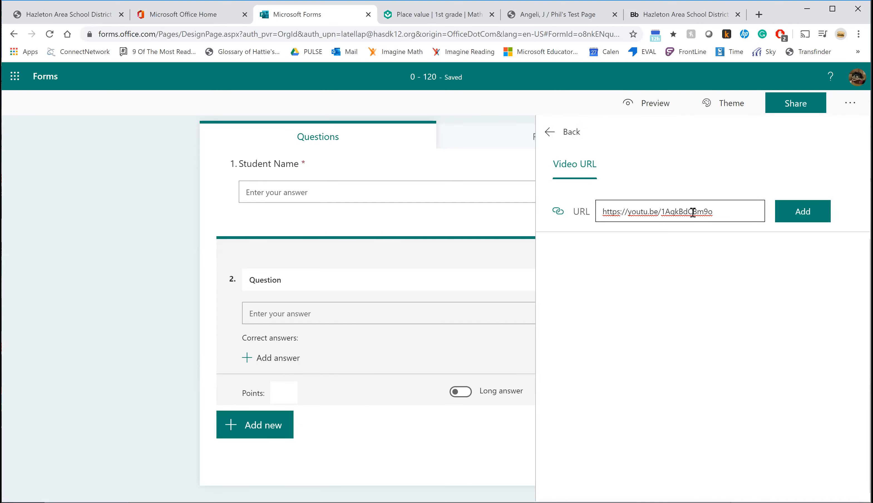
pyautogui.click(807, 212)
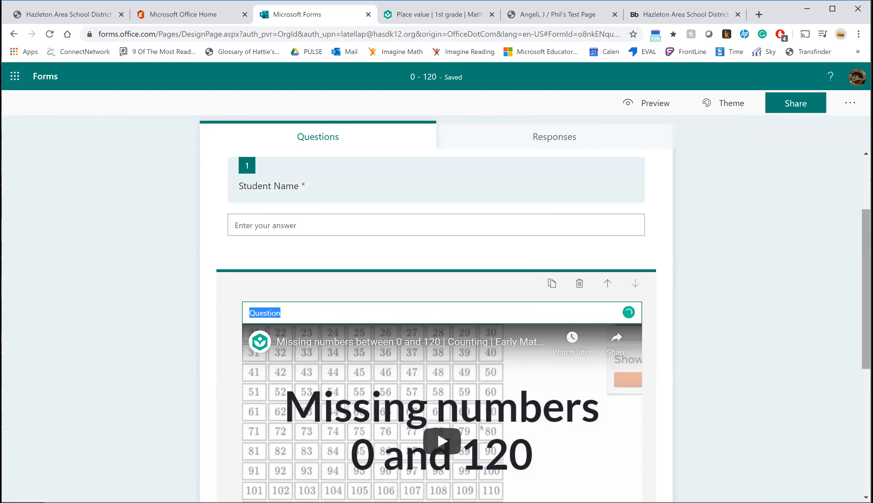
# - Make question 2 with the embedded Khan Academy video optional instead of required
pyautogui.moveTo(866, 289); pyautogui.dragTo(865, 389)
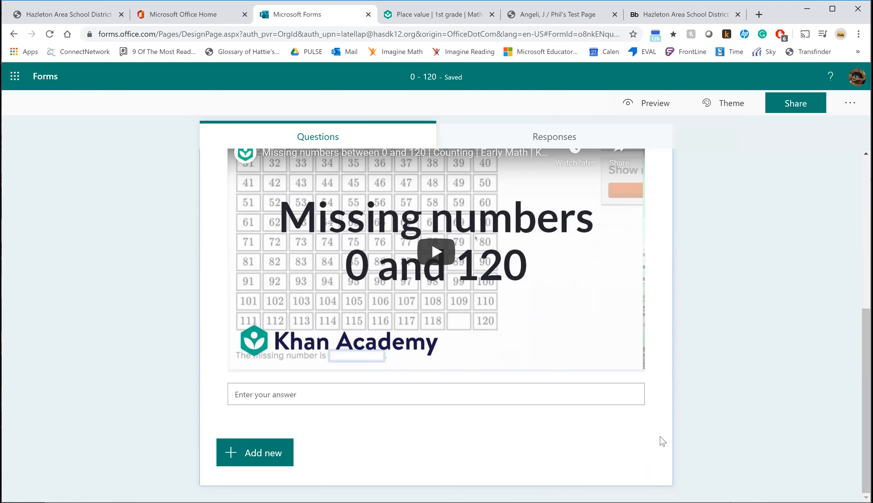
pyautogui.moveTo(659, 467); pyautogui.dragTo(647, 437)
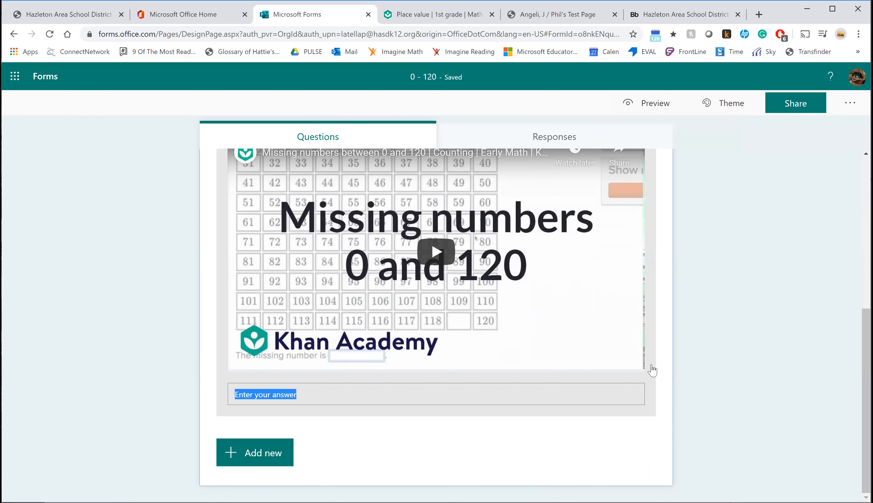
pyautogui.click(658, 354)
pyautogui.doubleClick(658, 354)
pyautogui.click(389, 454)
pyautogui.moveTo(389, 454); pyautogui.dragTo(496, 322)
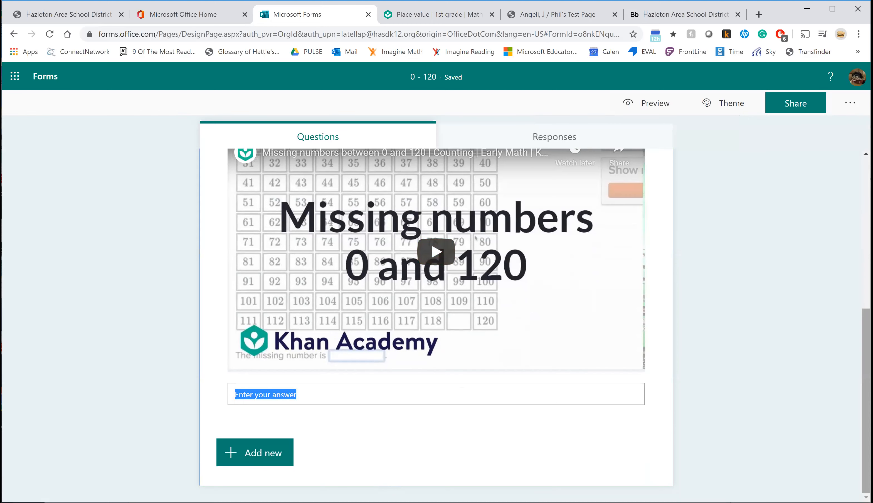
pyautogui.scroll(3, 851, 276)
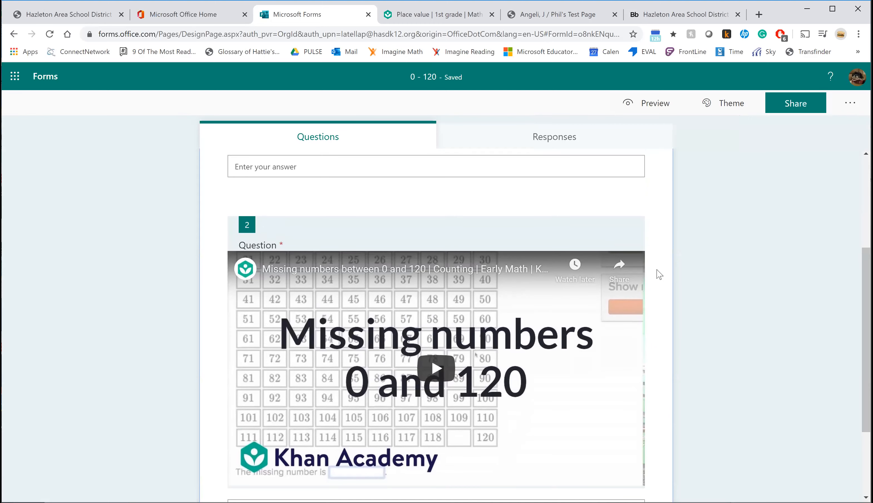
pyautogui.click(612, 249)
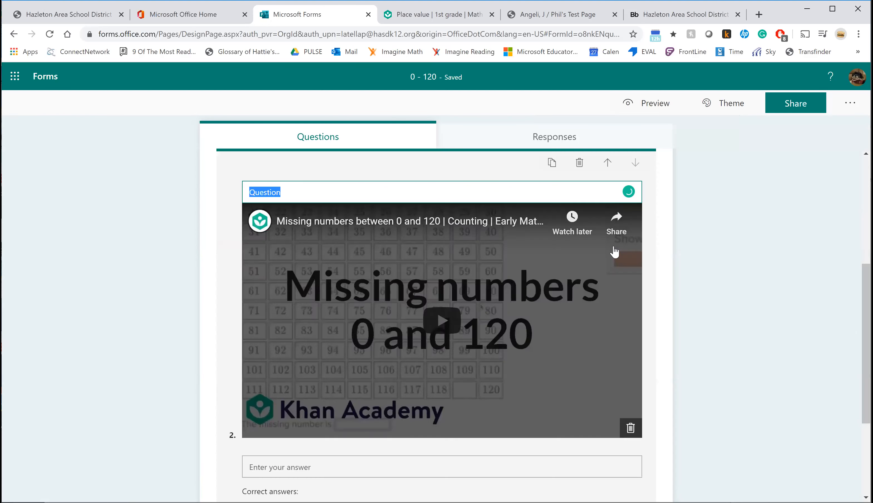
pyautogui.moveTo(865, 352); pyautogui.dragTo(866, 381)
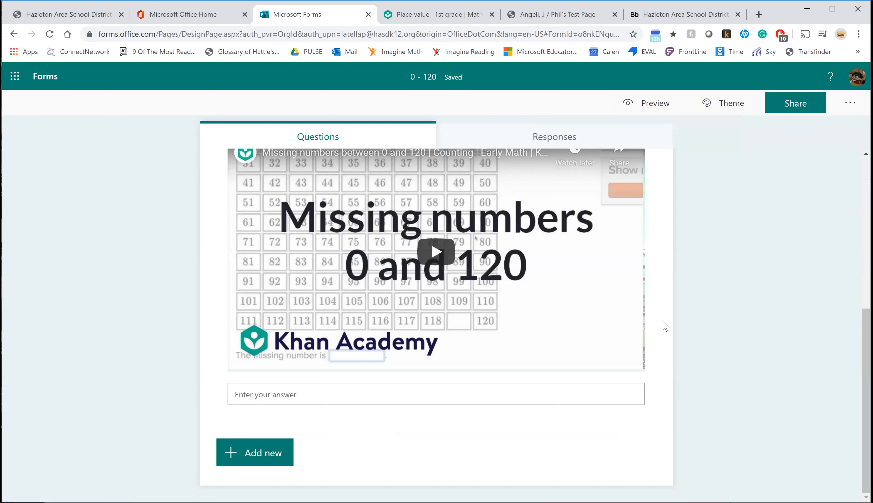
pyautogui.click(642, 325)
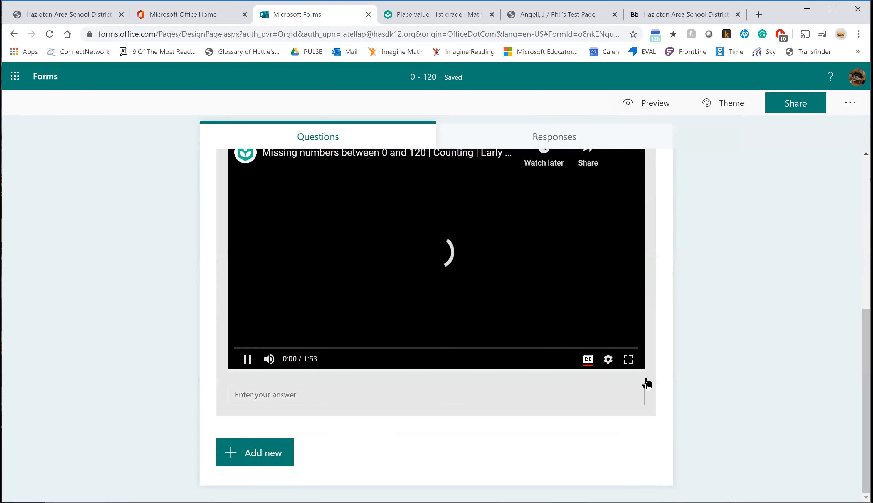
pyautogui.click(654, 402)
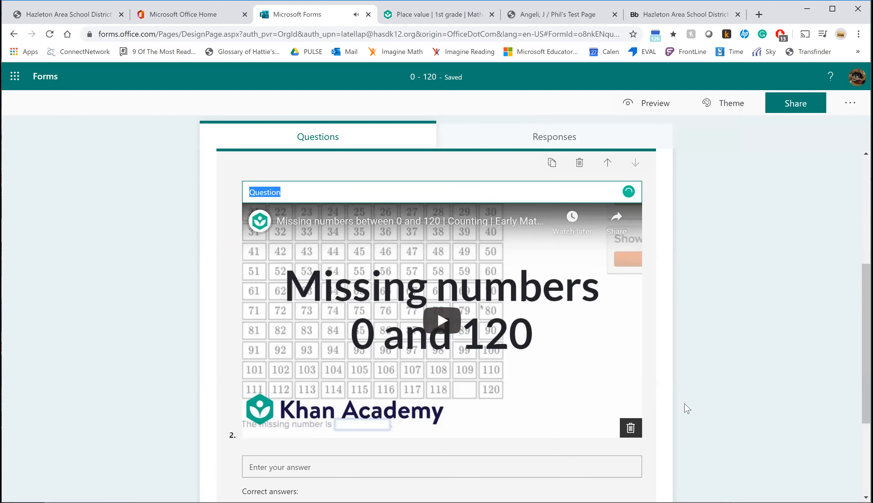
pyautogui.scroll(-5, 703, 409)
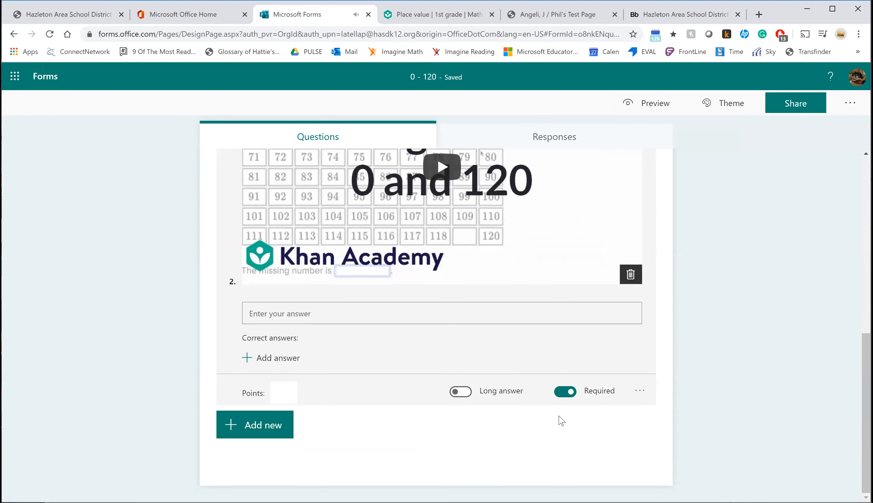
pyautogui.click(564, 391)
# - Replace the video question's text with "Watch the video and respond to the questions below", accepting the lowercase correction for "video"
pyautogui.moveTo(866, 413); pyautogui.dragTo(866, 386)
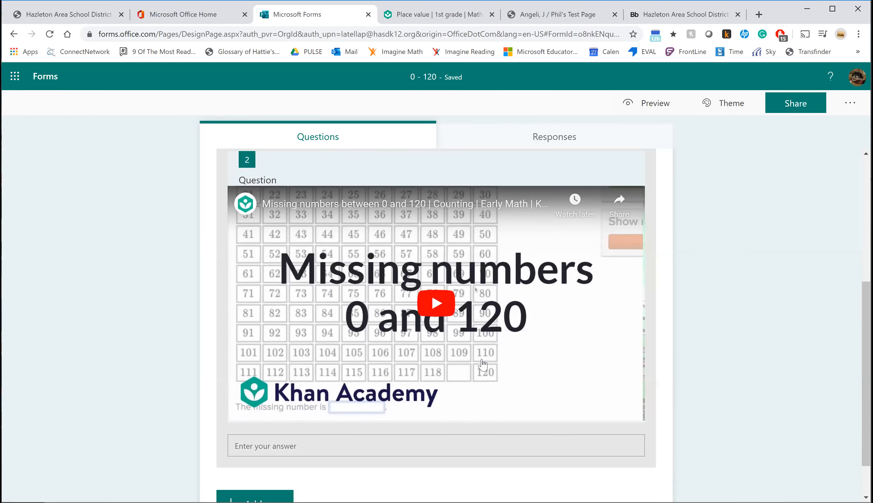
pyautogui.click(275, 186)
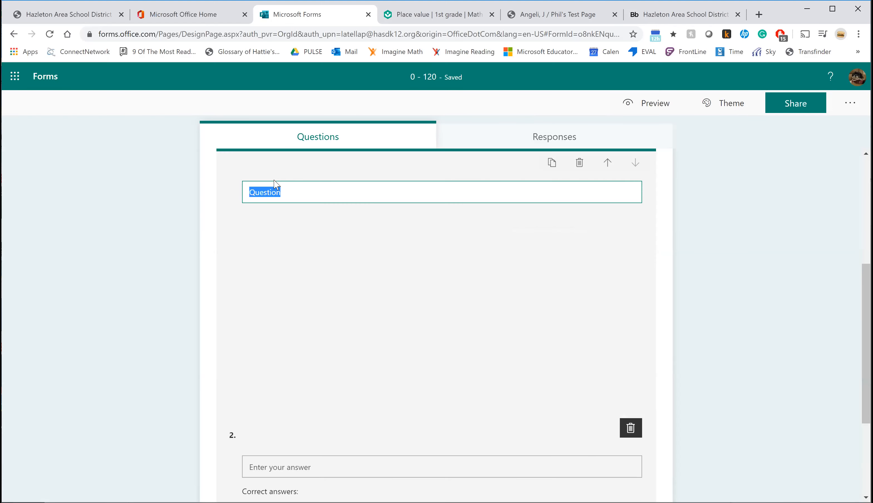
pyautogui.click(293, 195)
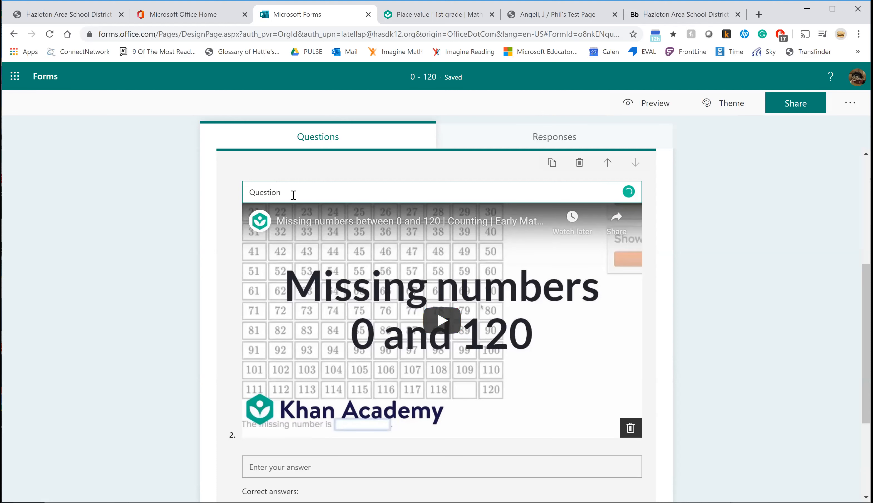
pyautogui.press('BackSpace')
pyautogui.press('BackSpace')
pyautogui.press('BackSpace')
pyautogui.press('BackSpace')
pyautogui.press('BackSpace')
pyautogui.press('BackSpace')
pyautogui.press('BackSpace')
pyautogui.press('BackSpace')
pyautogui.write('Watch the Video and respond to the questions below')
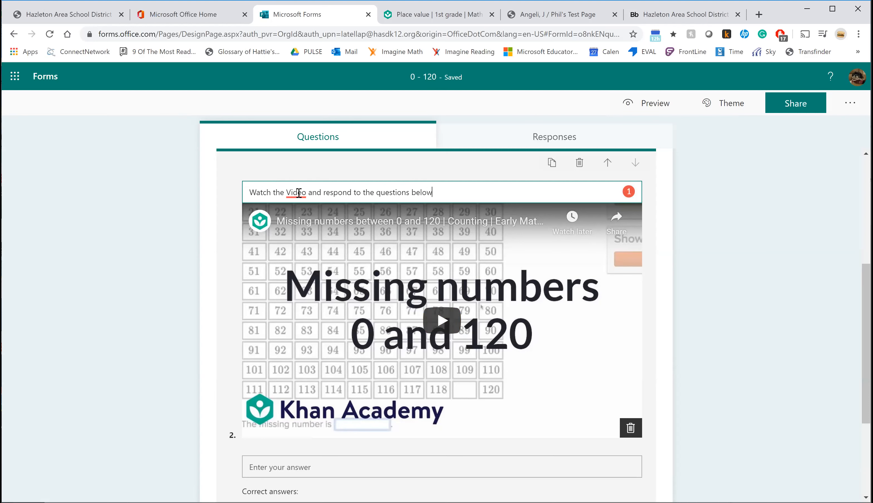
pyautogui.moveTo(295, 193)
pyautogui.click(305, 230)
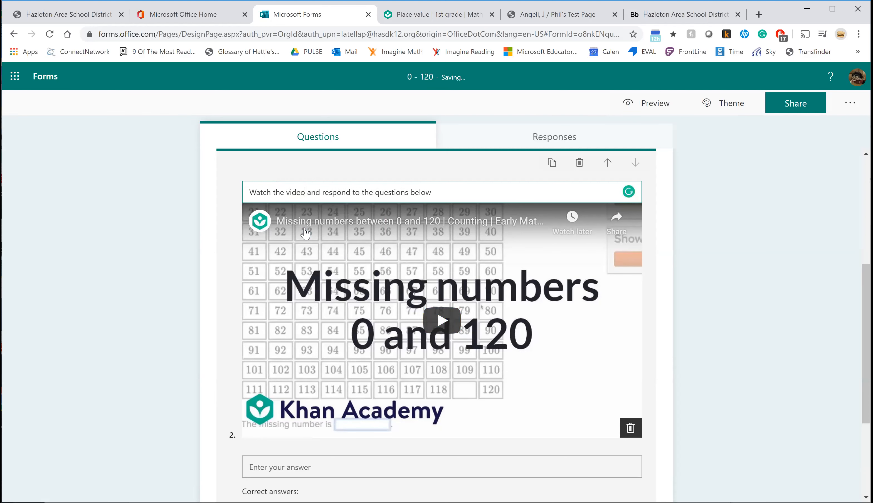
# - Add a choice question below the video reading "Which number comes next ? 12, 13, 14, _____, 16"
pyautogui.moveTo(865, 346); pyautogui.dragTo(866, 380)
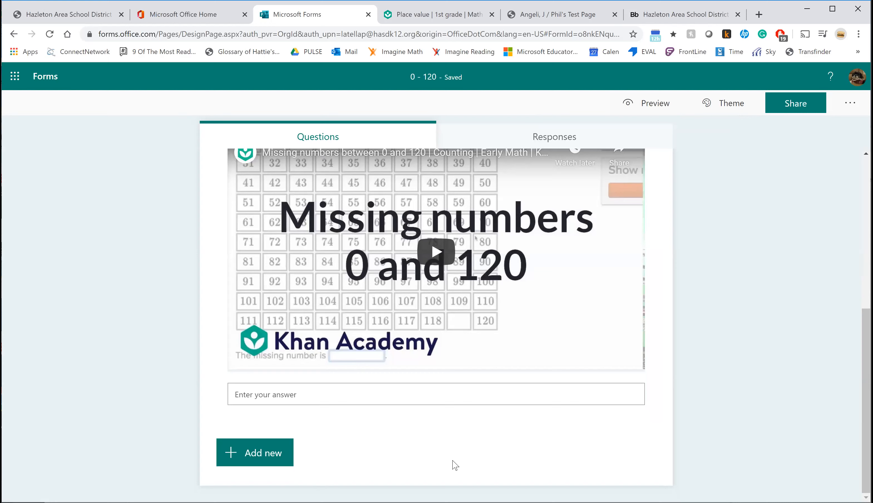
pyautogui.click(269, 459)
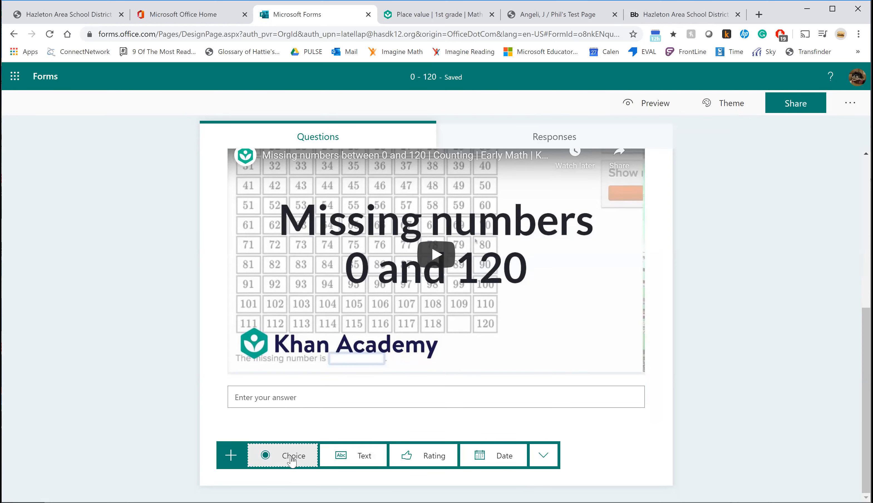
pyautogui.click(292, 461)
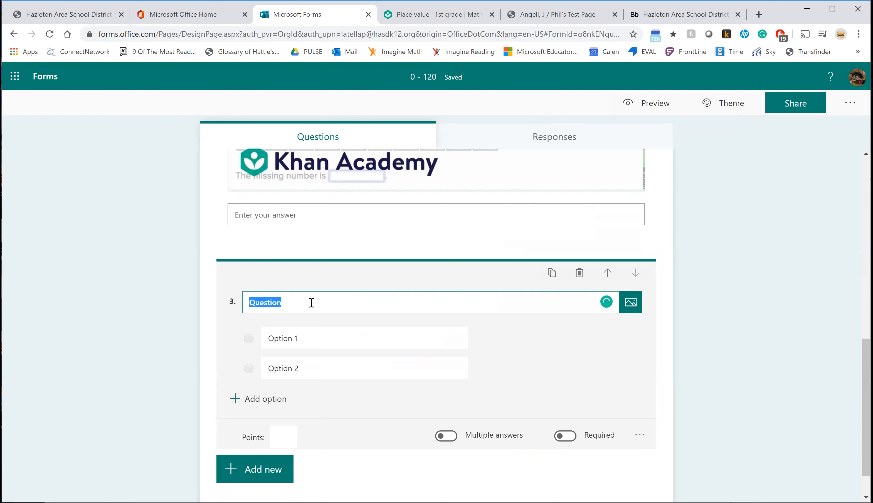
pyautogui.write('Wh')
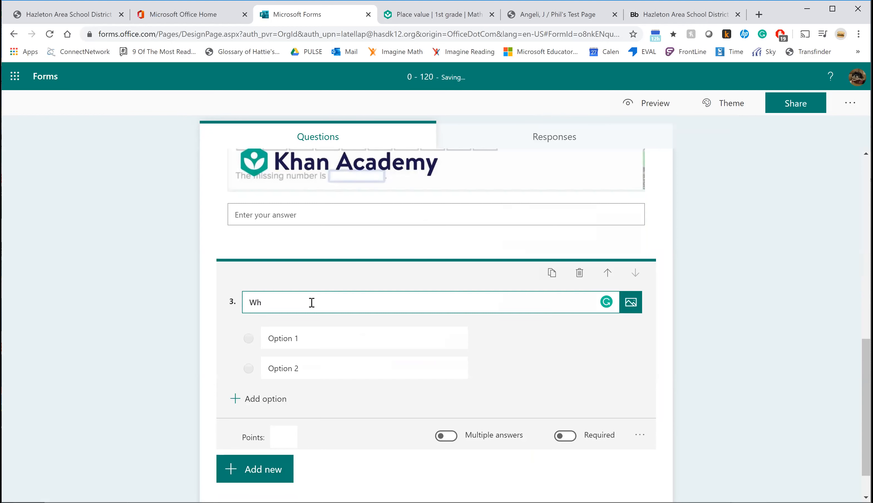
pyautogui.press('BackSpace')
pyautogui.press('BackSpace')
pyautogui.press('BackSpace')
pyautogui.press('BackSpace')
pyautogui.write('hich number d')
pyautogui.write('omes next ?')
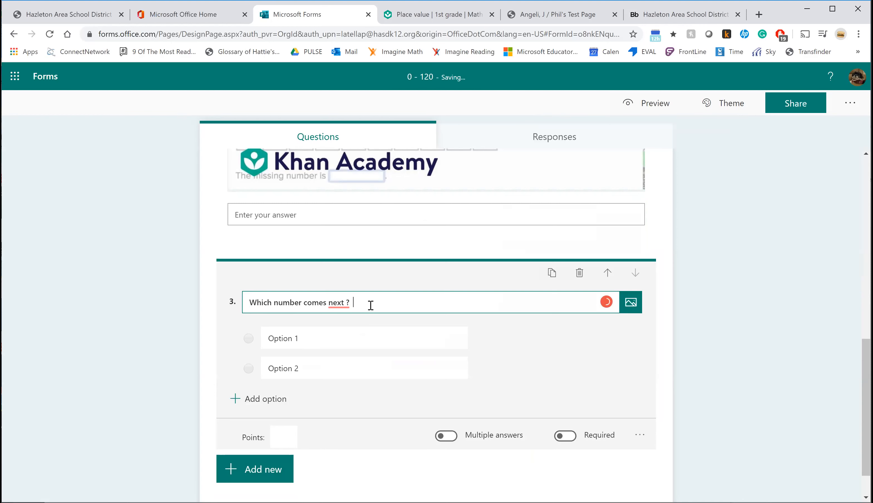
pyautogui.write(' 12, 13, 14, _____, 16')
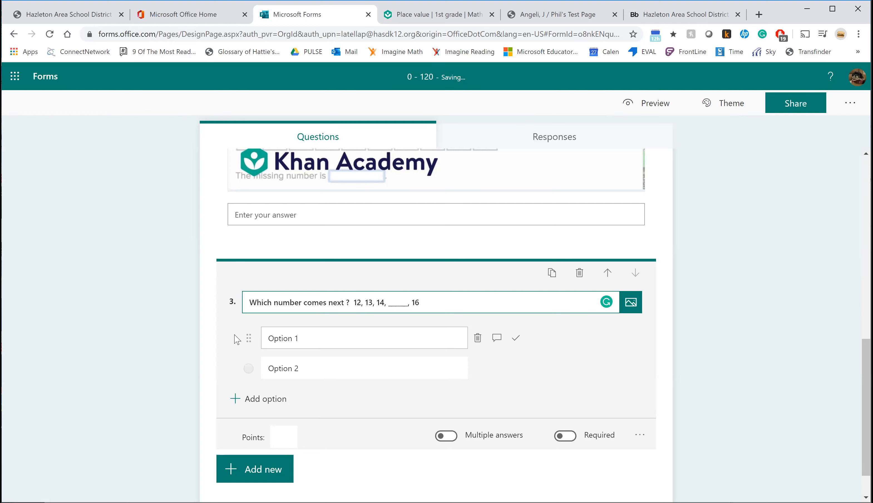
# - Set the first option to 15, mark it as the correct answer and give it the message "Great Job !"
pyautogui.click(283, 335)
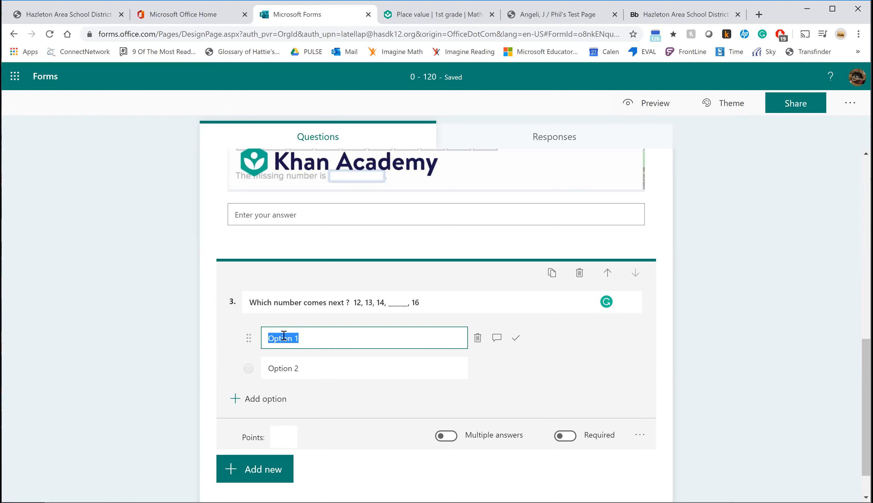
pyautogui.write('15')
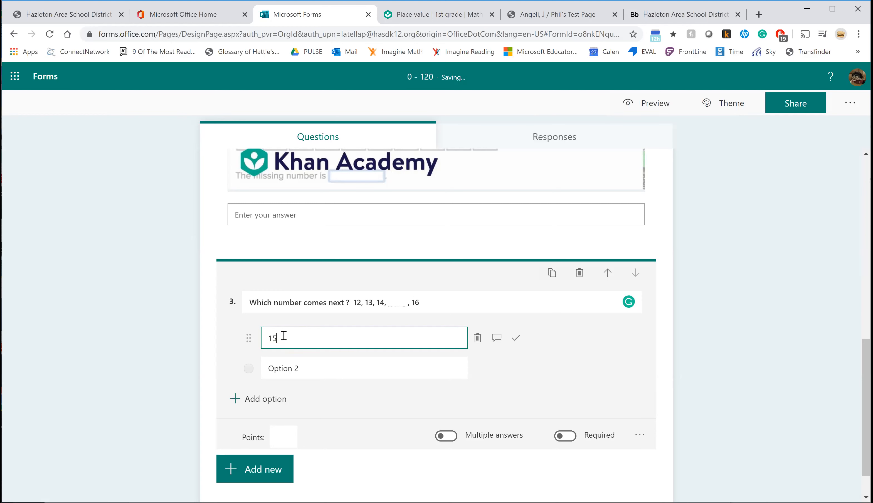
pyautogui.click(516, 340)
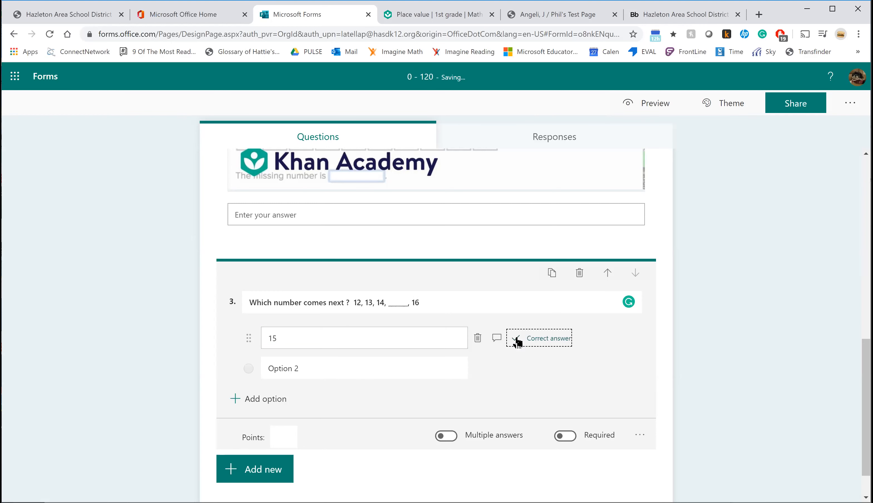
pyautogui.click(497, 338)
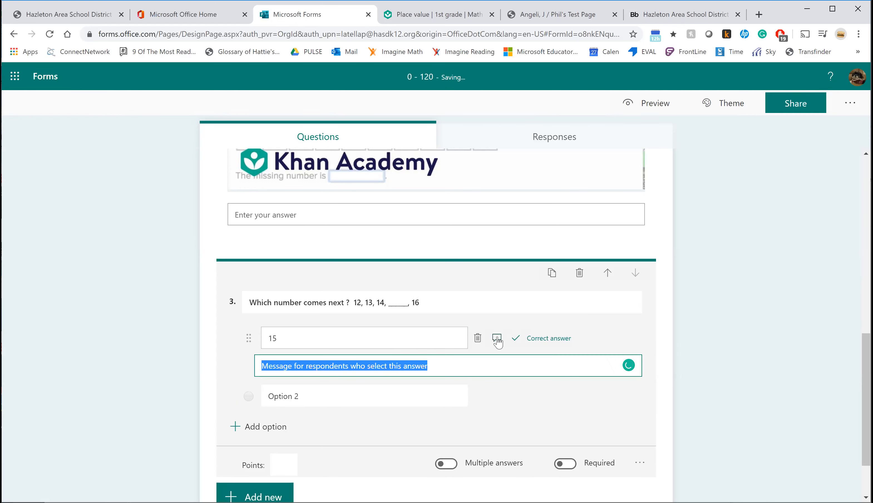
pyautogui.write('Gre')
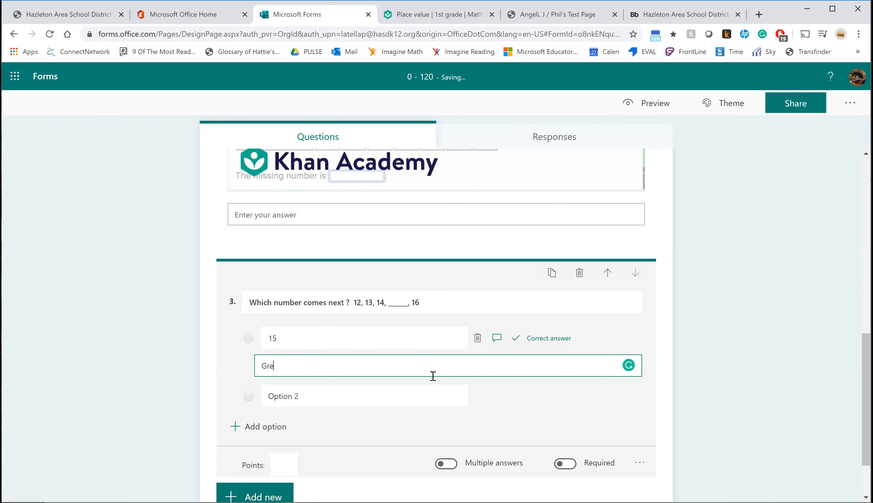
pyautogui.write('at Job !')
# - Set the second option to 17 with the respondent message "15 comes after 14 and before 16"
pyautogui.click(308, 394)
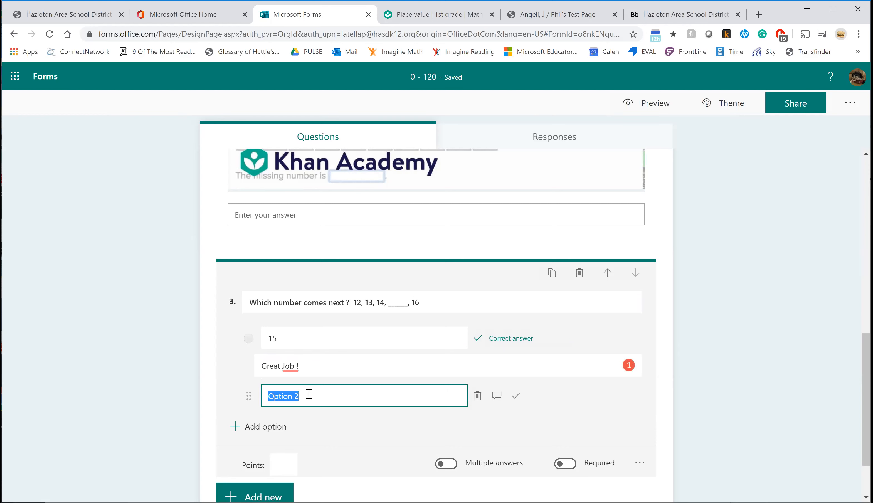
pyautogui.write('17')
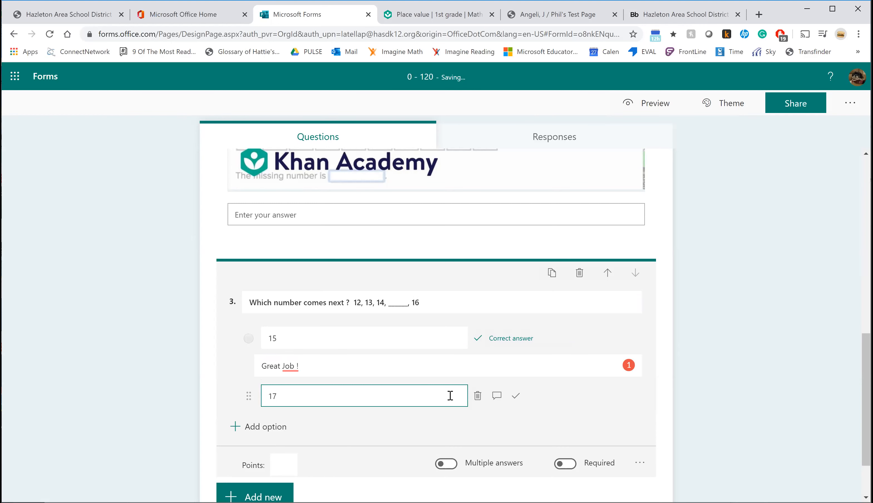
pyautogui.click(499, 398)
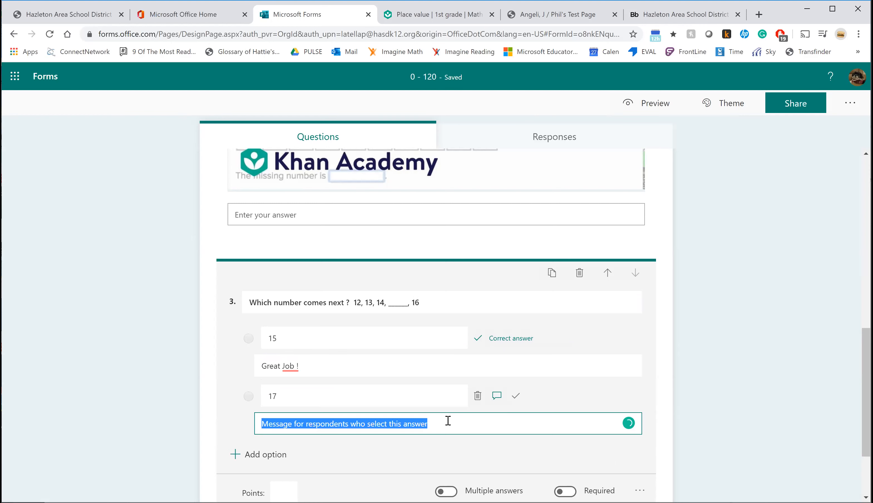
pyautogui.write('15')
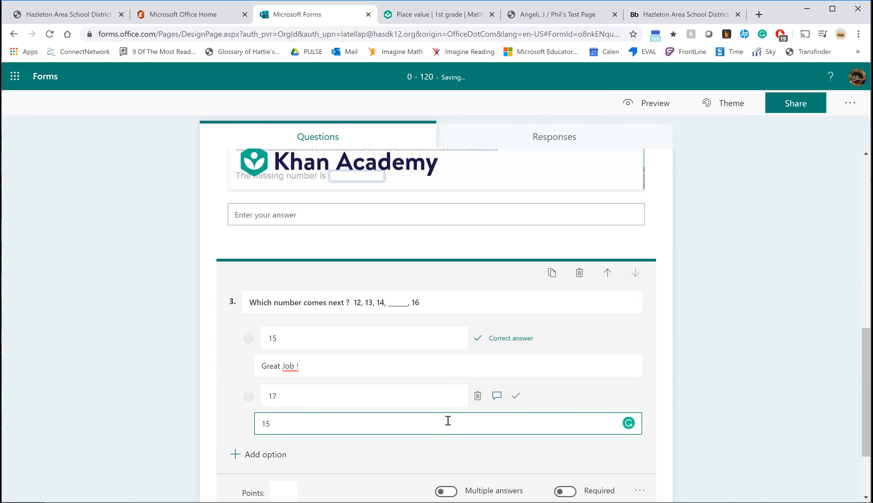
pyautogui.write(' comes after 14 and before 16')
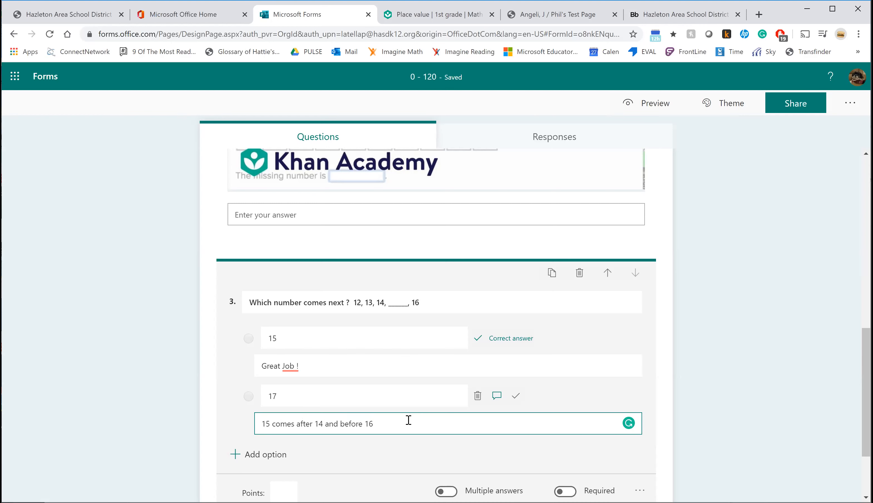
# - Add a third option 23 and reuse the message "15 comes after 14 and before 16" by copying it from option 17
pyautogui.moveTo(402, 423); pyautogui.dragTo(258, 426)
pyautogui.hotkey('ctrl', 'c')
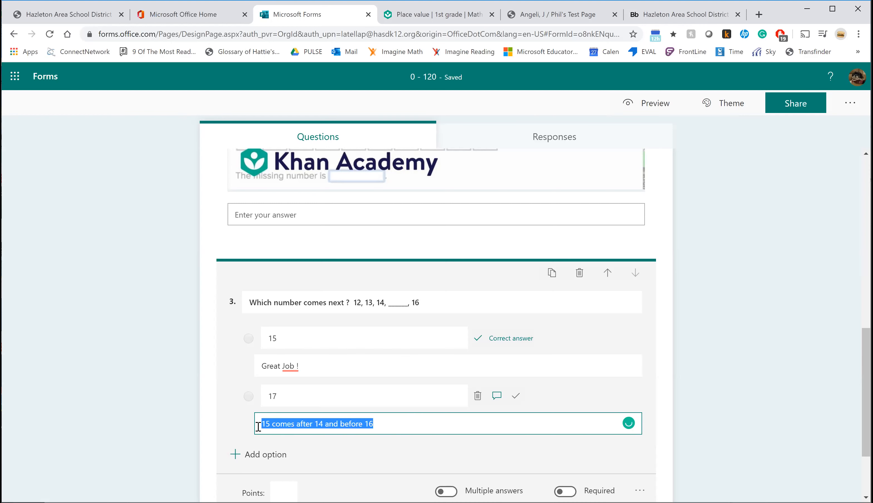
pyautogui.click(266, 454)
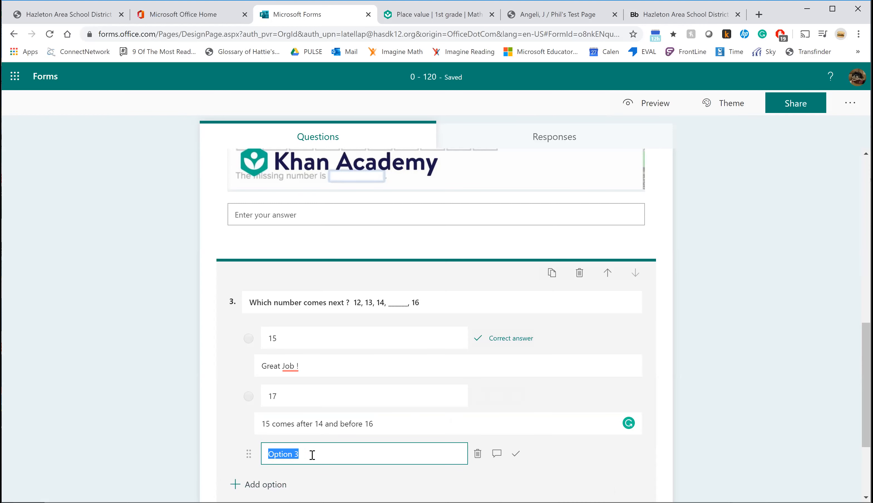
pyautogui.write('23')
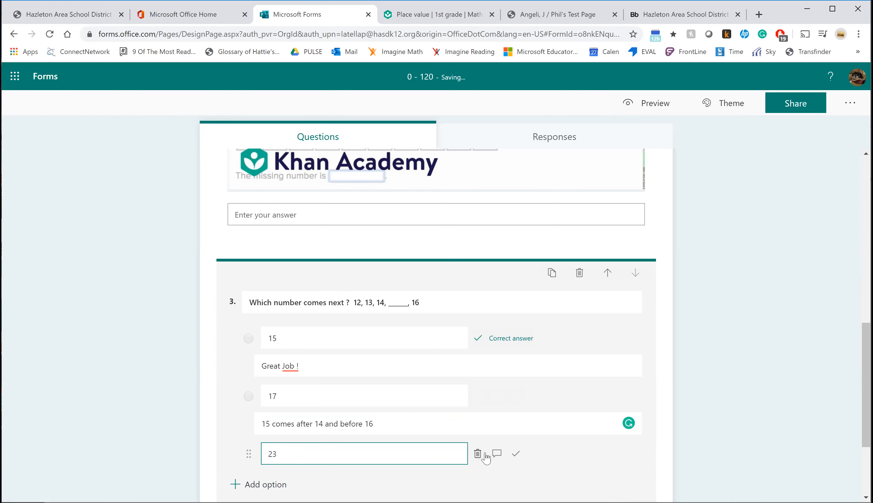
pyautogui.click(497, 454)
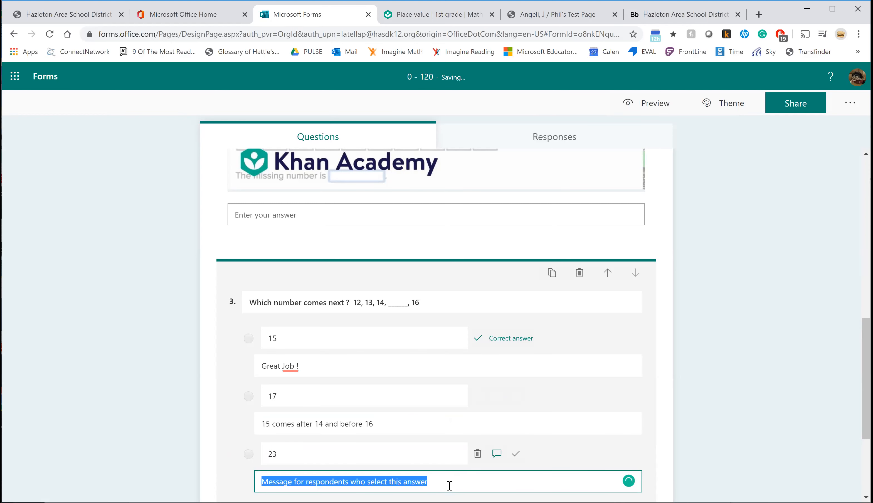
pyautogui.hotkey('ctrl', 'v')
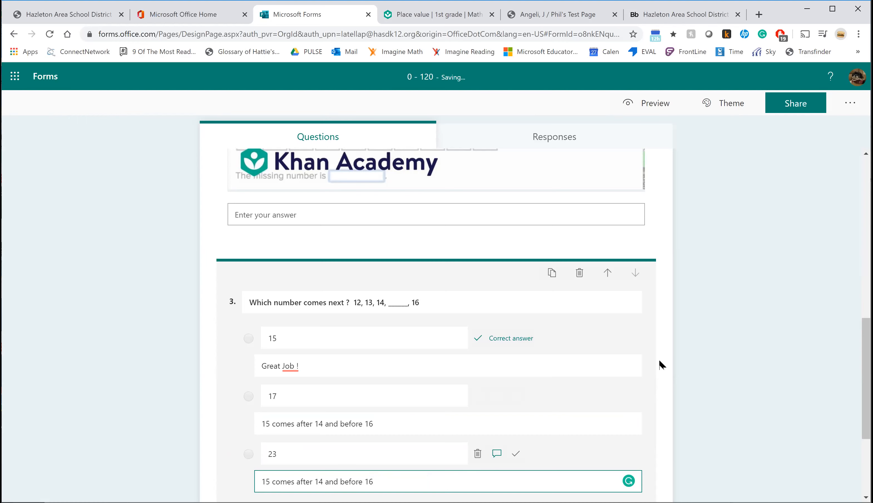
# - Make the question "Which number comes next ? 12, 13, 14, _____, 16" required and assign it 20 points
pyautogui.moveTo(866, 350); pyautogui.dragTo(866, 375)
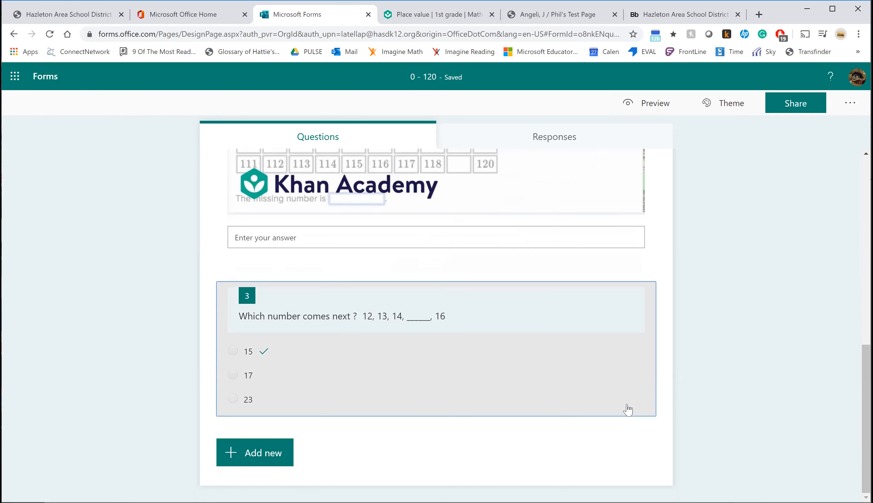
pyautogui.click(628, 407)
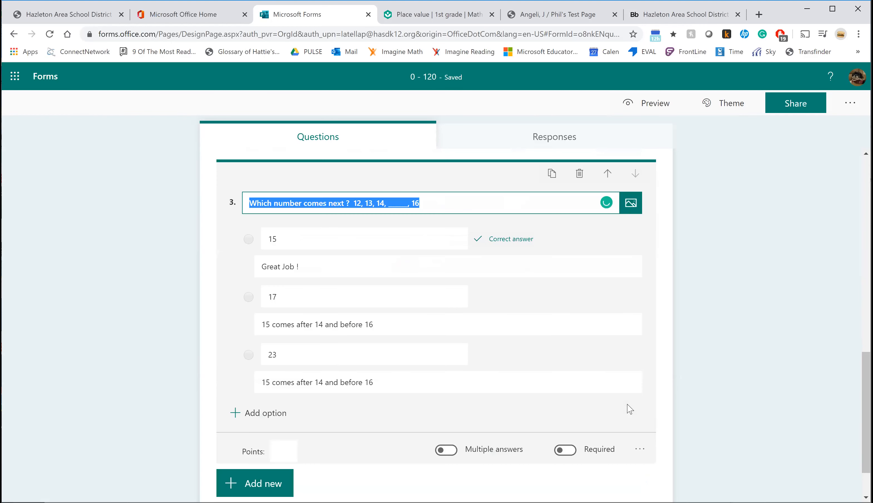
pyautogui.click(568, 455)
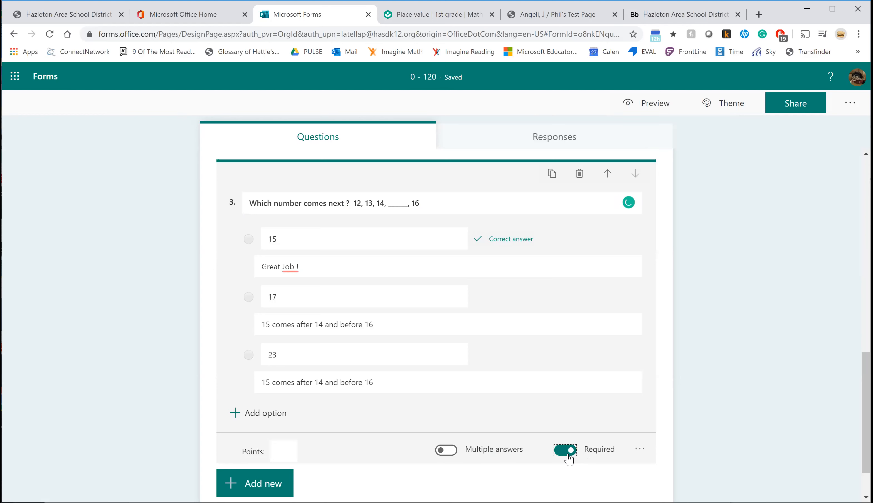
pyautogui.click(288, 452)
pyautogui.write('20')
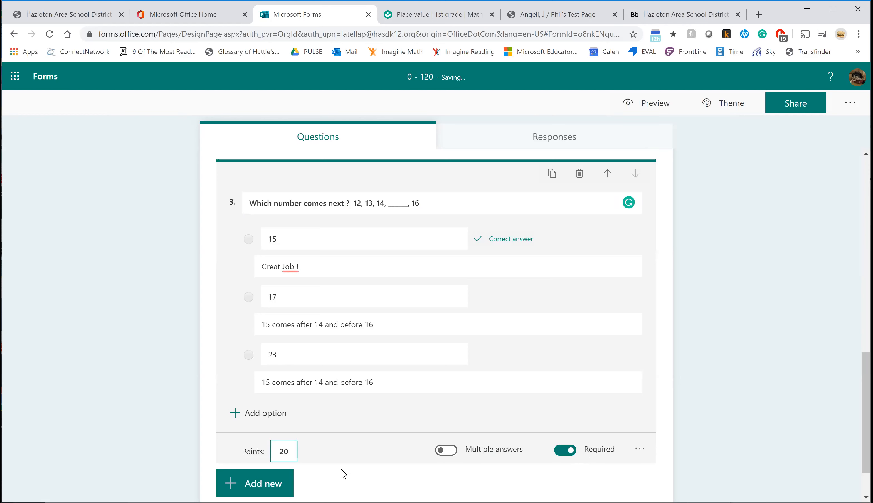
# - Add a fourth question of the choice type reading "What Number comes after 67"
pyautogui.click(258, 486)
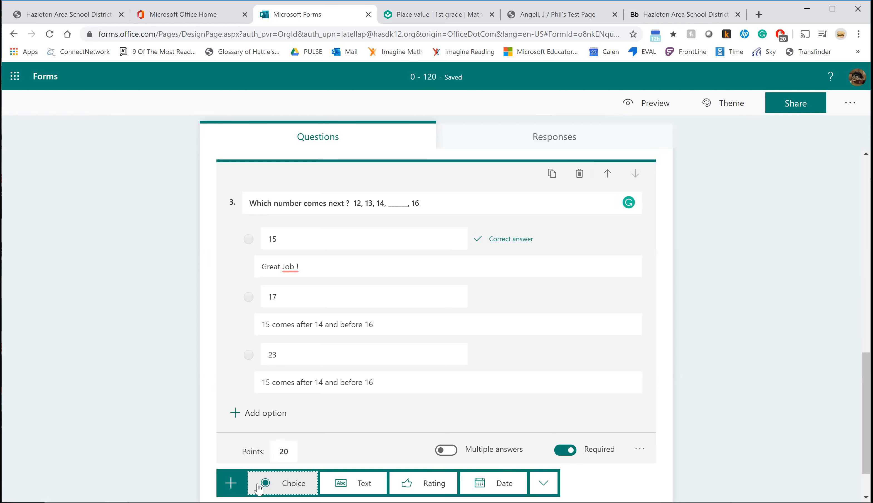
pyautogui.click(290, 489)
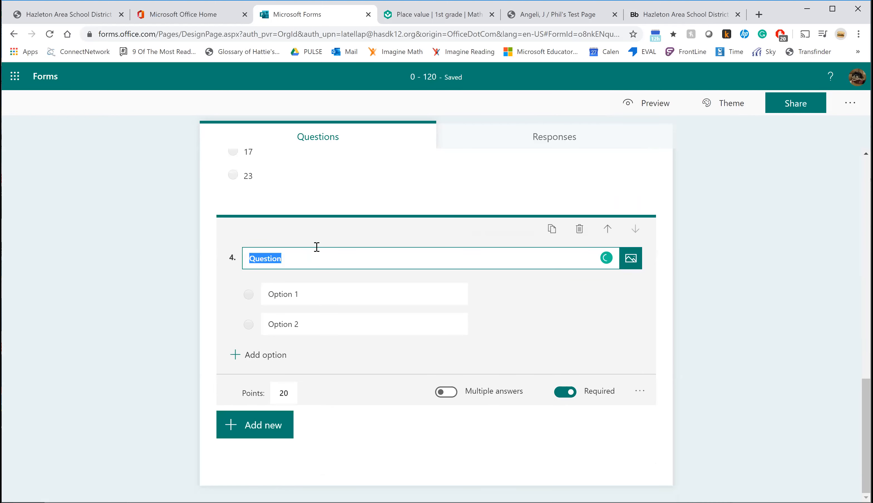
pyautogui.write('Wha')
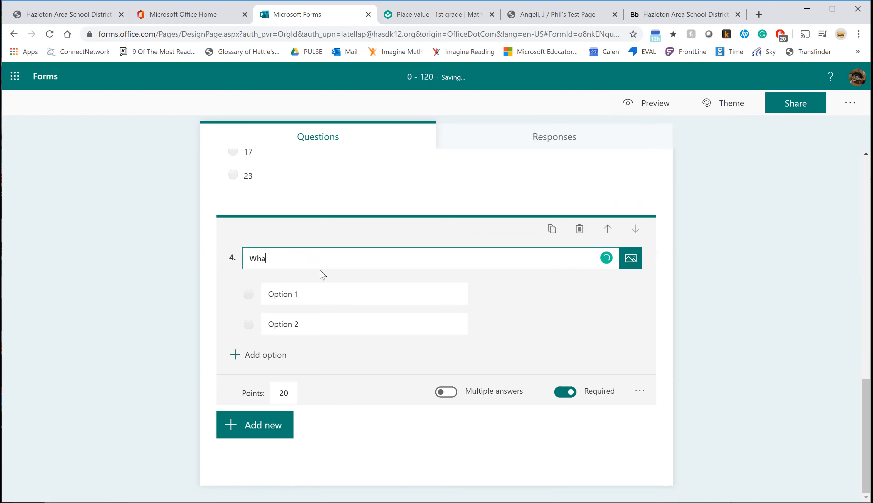
pyautogui.write('t Number comes after 67')
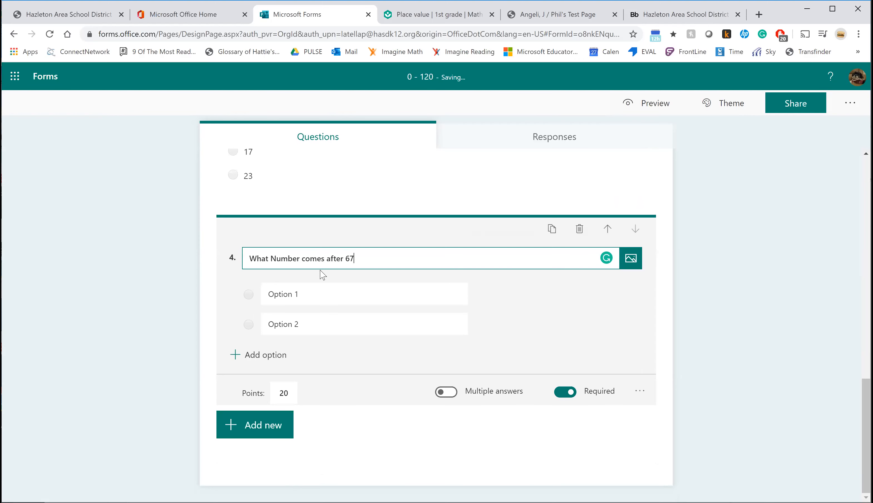
# - Set the first option to 54 with the respondent message "68 comes after 67 try taking the quiz one more time !"
pyautogui.click(304, 294)
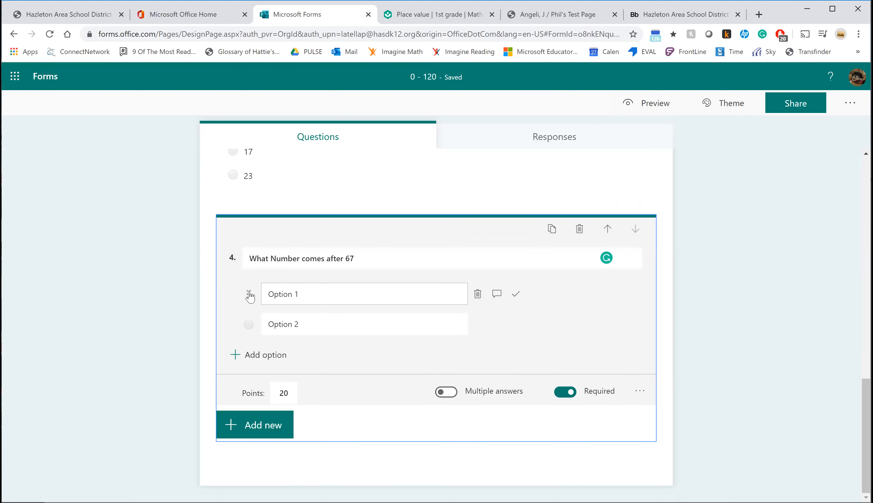
pyautogui.click(307, 295)
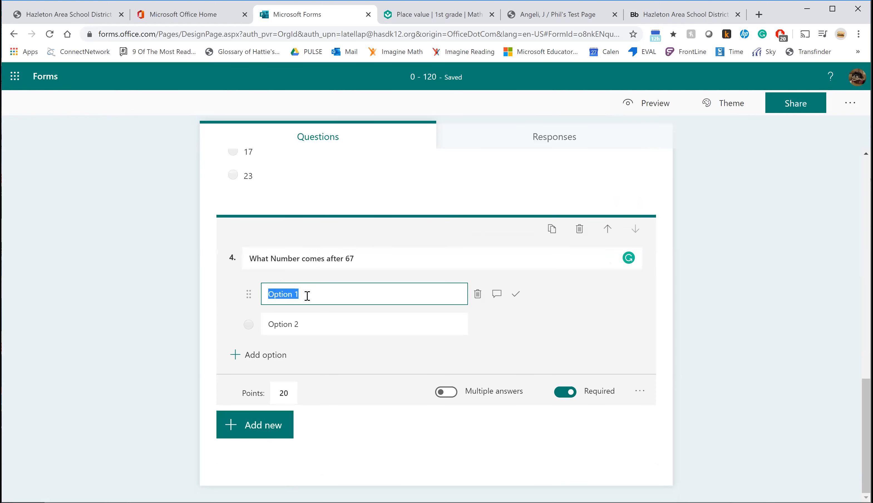
pyautogui.write('54')
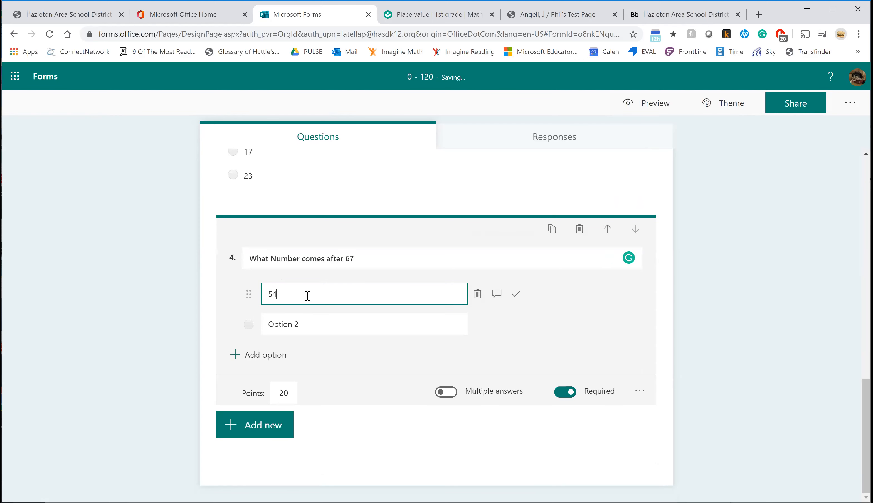
pyautogui.click(496, 295)
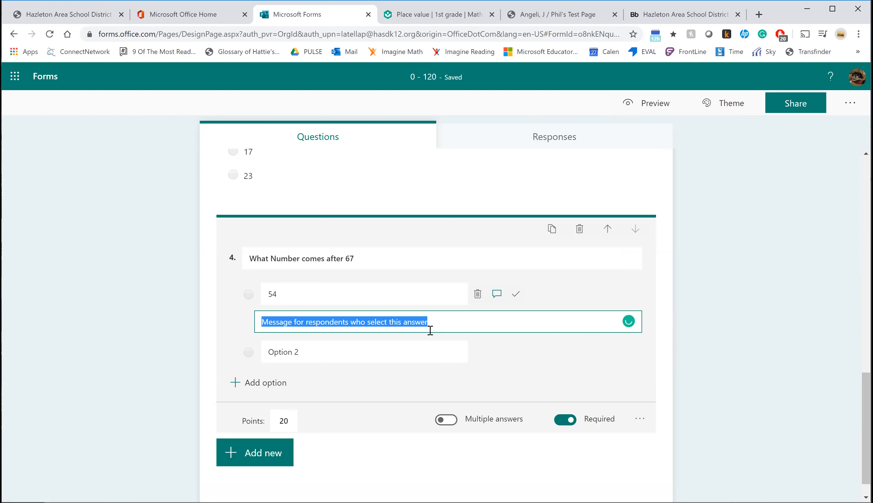
pyautogui.write('68 ')
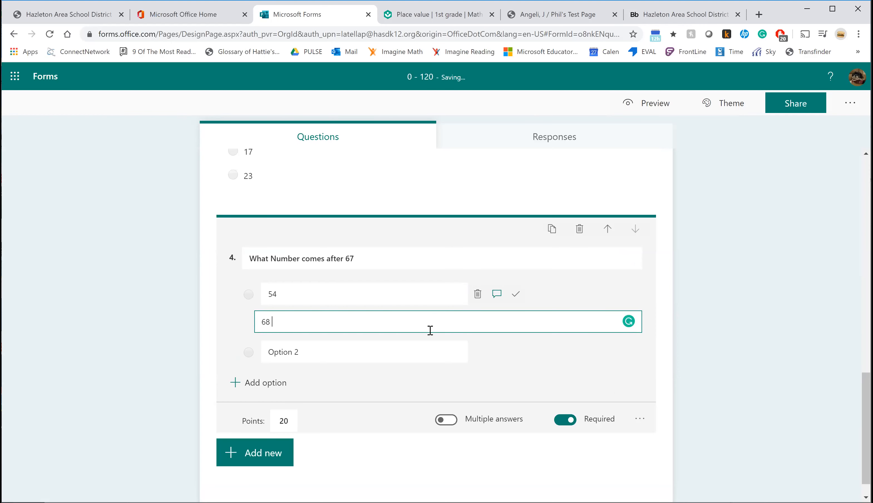
pyautogui.write('comes after 67 trytaken')
pyautogui.press('BackSpace')
pyautogui.press('BackSpace')
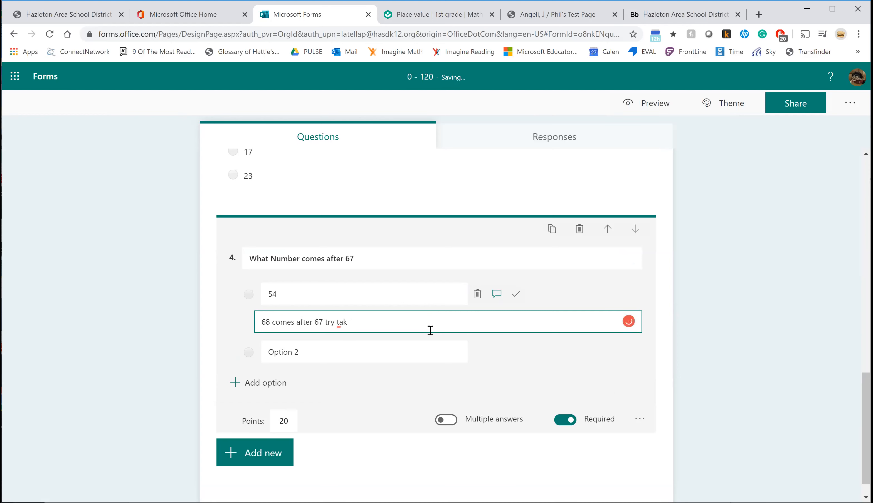
pyautogui.write('ing the quiz one more time !')
# - Set the second option to 32 and reuse option 54's respondent message by copying it
pyautogui.moveTo(456, 322); pyautogui.dragTo(246, 327)
pyautogui.click(247, 329)
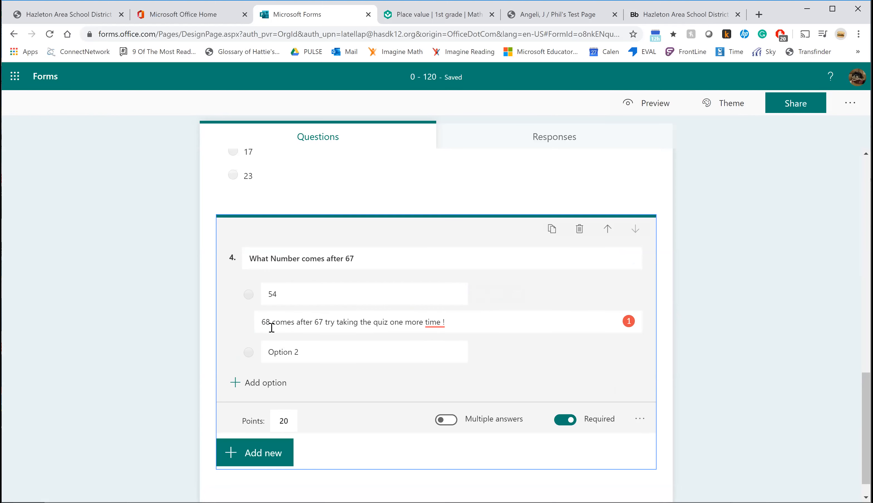
pyautogui.tripleClick(449, 322)
pyautogui.hotkey('ctrl', 'c')
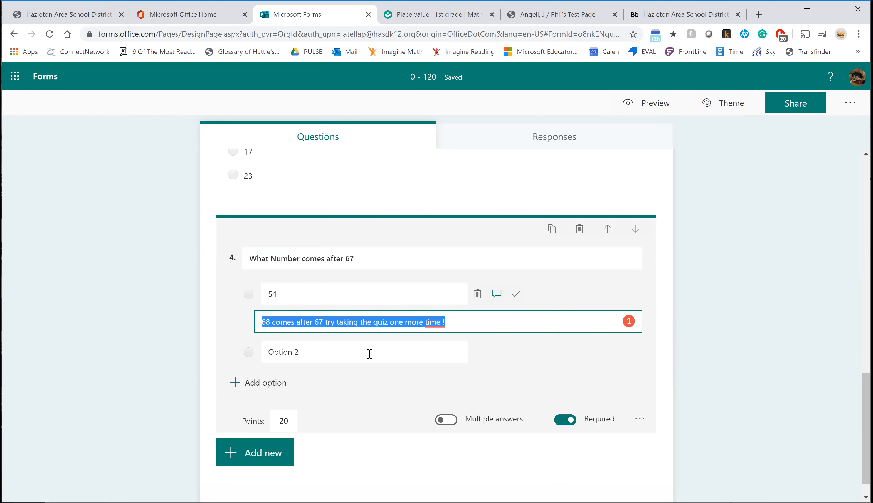
pyautogui.click(247, 359)
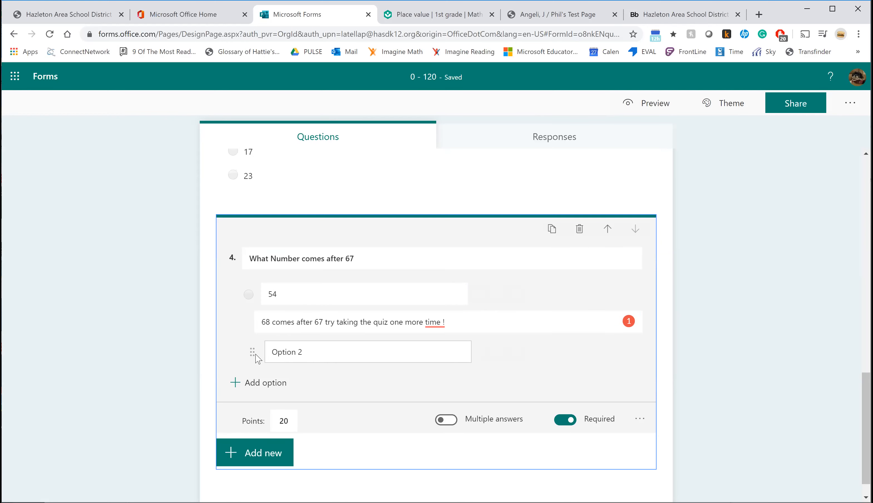
pyautogui.click(295, 343)
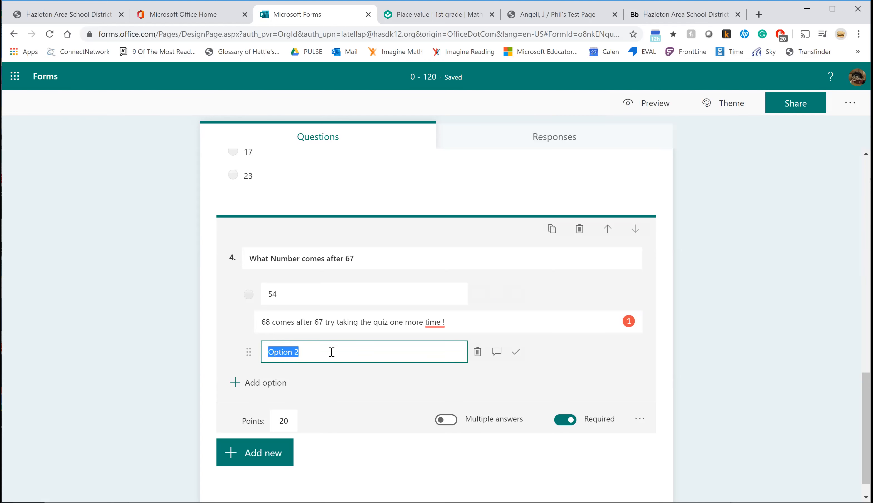
pyautogui.write('32')
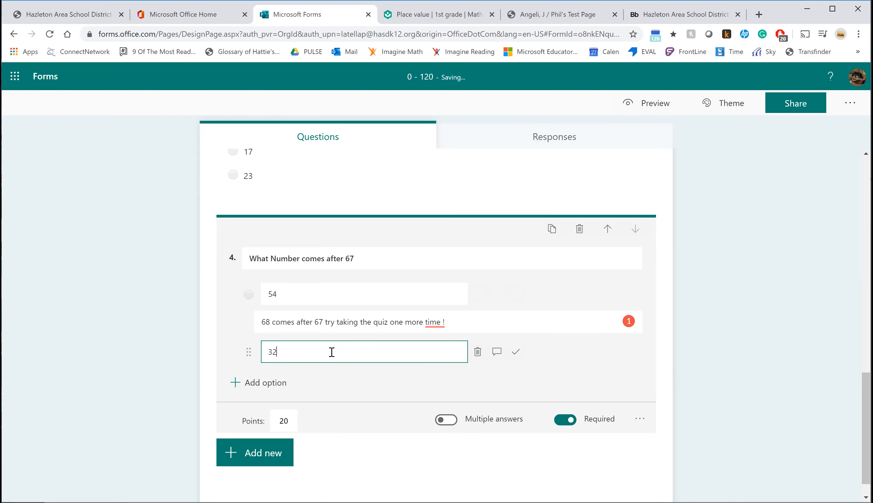
pyautogui.click(497, 352)
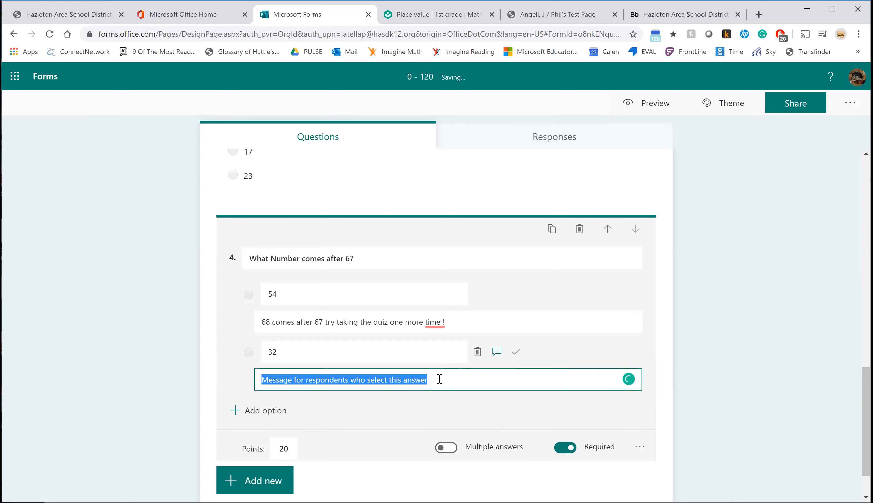
pyautogui.hotkey('ctrl', 'v')
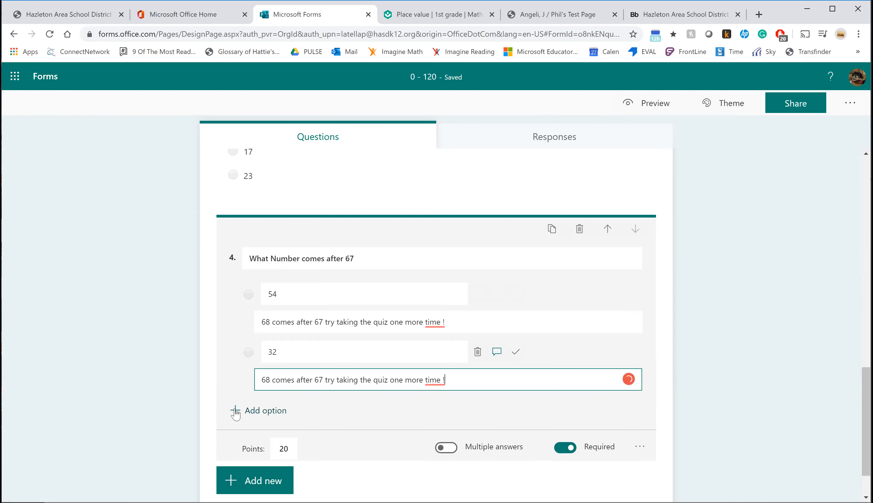
# - Add a third option 68, mark it as the correct answer and give it the message "AWESOME !"
pyautogui.click(236, 412)
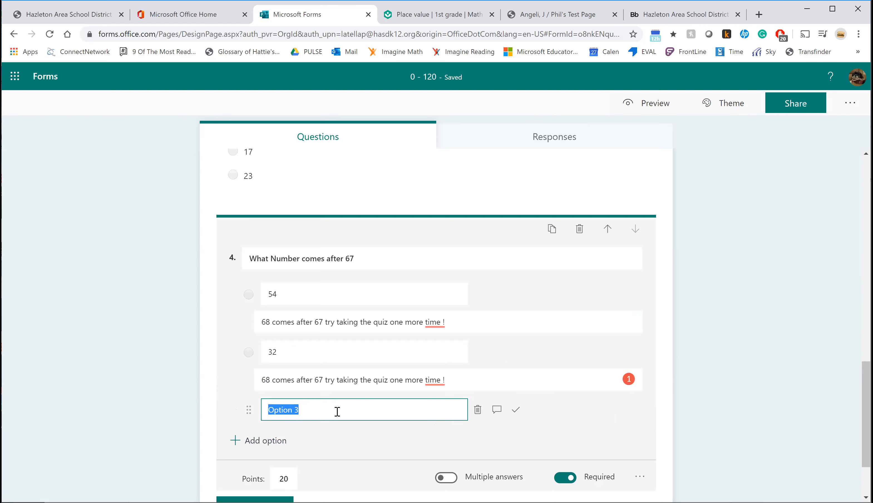
pyautogui.write('68')
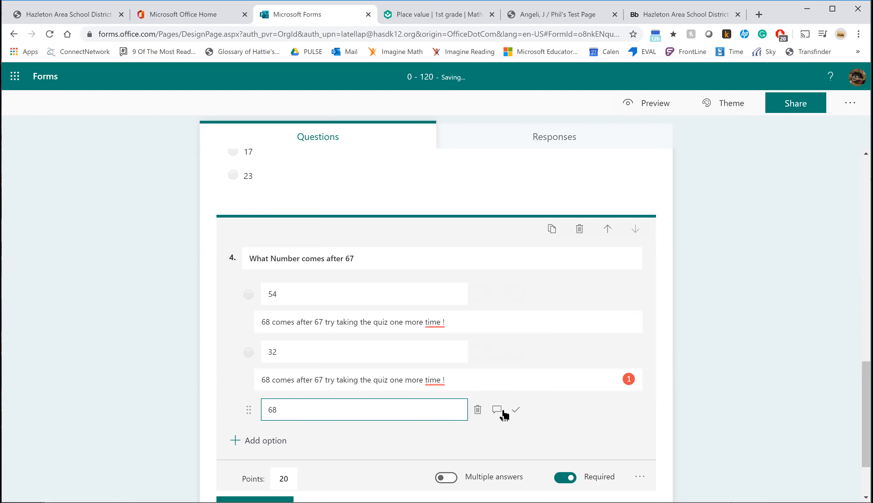
pyautogui.click(516, 410)
pyautogui.click(496, 409)
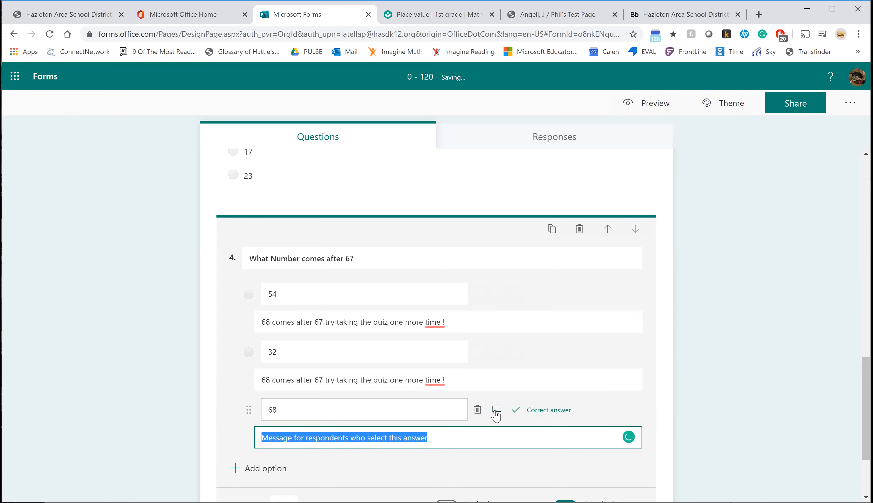
pyautogui.write('AWESOME !')
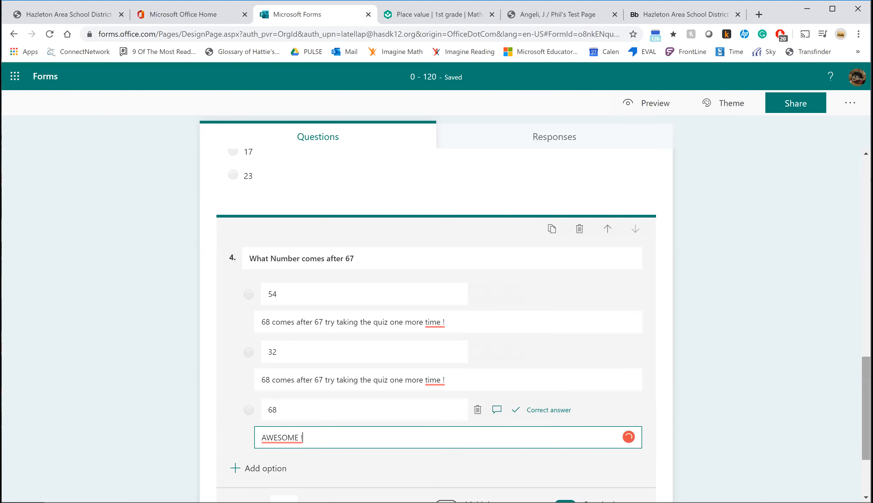
# - Add a fifth question of the text type reading "Look at the image and tell me what number comes next"
pyautogui.moveTo(866, 409); pyautogui.dragTo(865, 433)
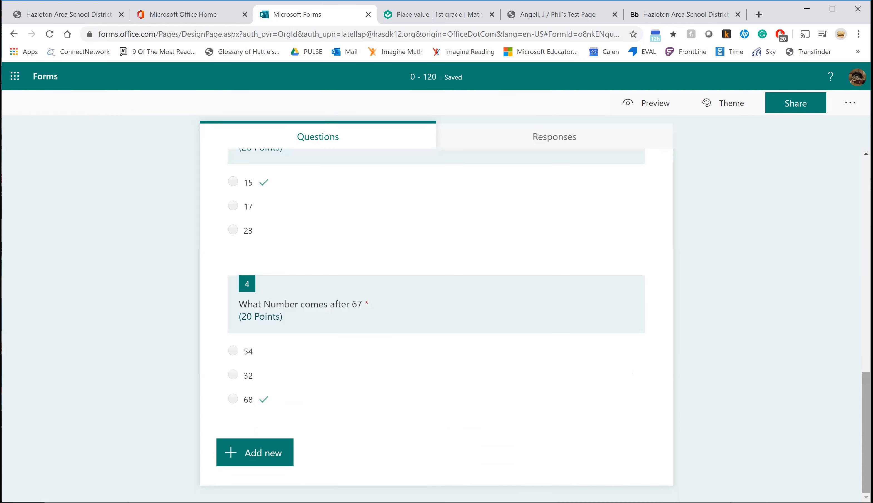
pyautogui.click(262, 457)
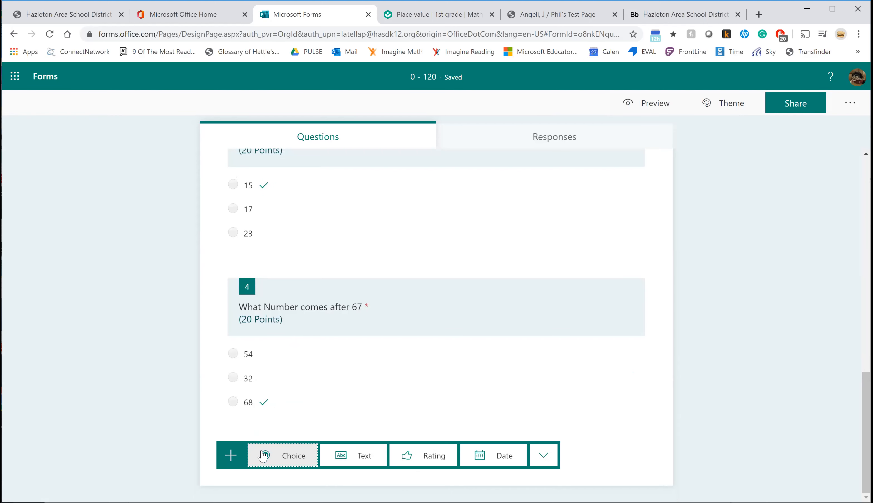
pyautogui.click(357, 455)
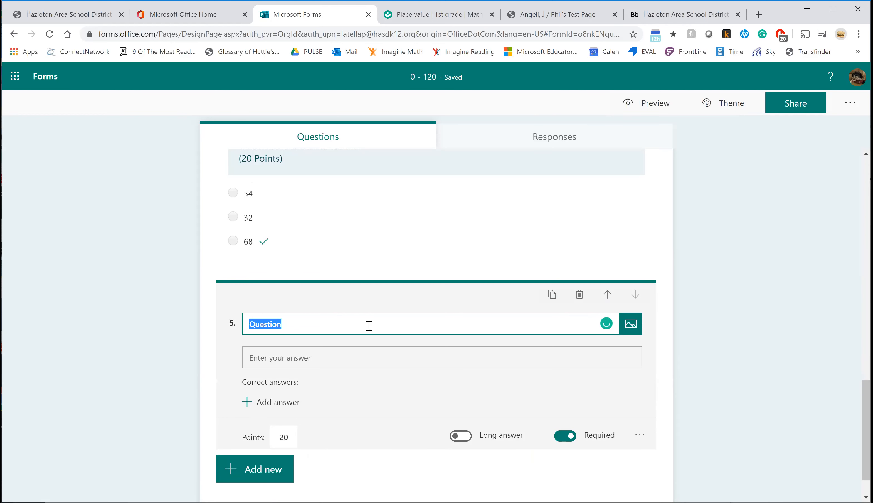
pyautogui.write('Look at the ')
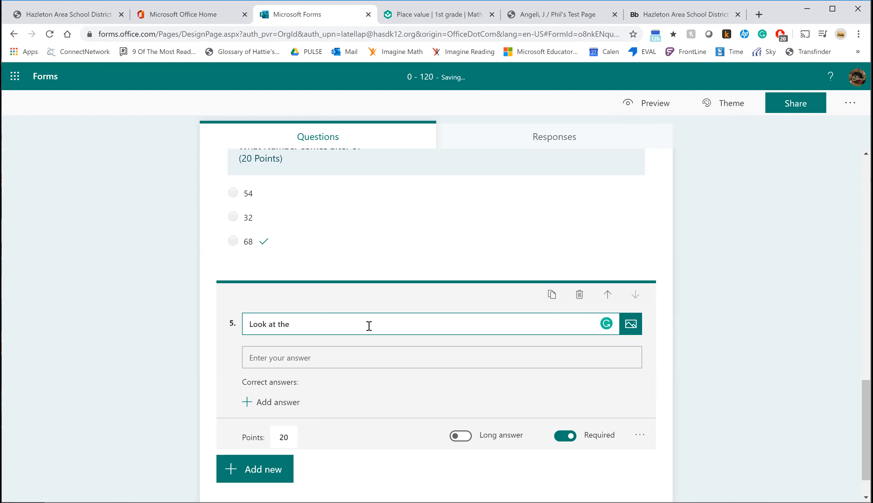
pyautogui.write('image and tell me what number comes next')
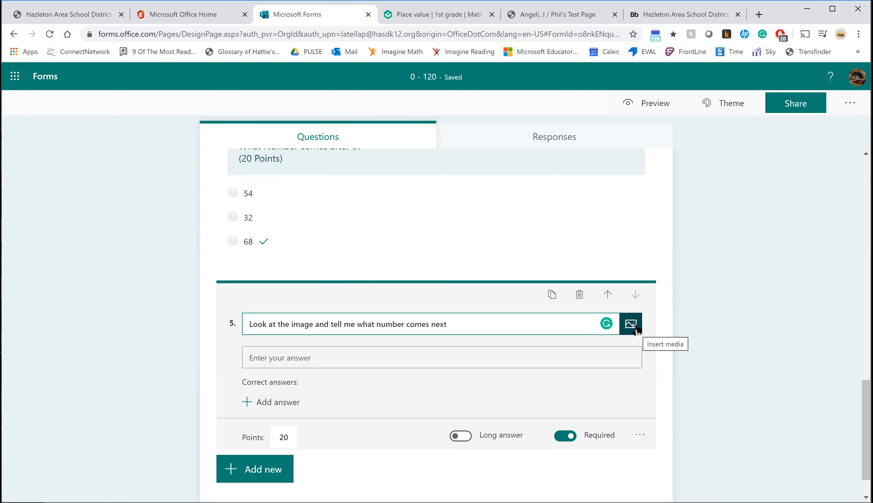
# - Upload the image file Bonus from the Zoom Invite folder into the fifth question
pyautogui.click(631, 325)
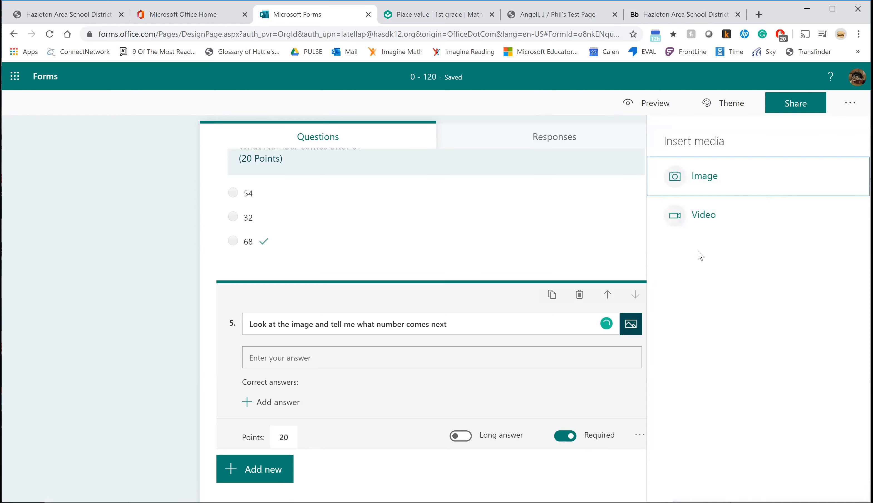
pyautogui.click(706, 175)
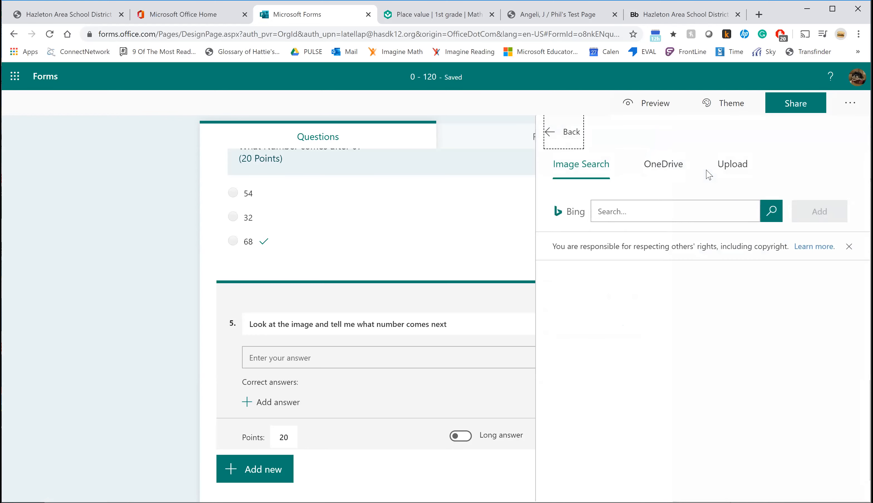
pyautogui.click(741, 166)
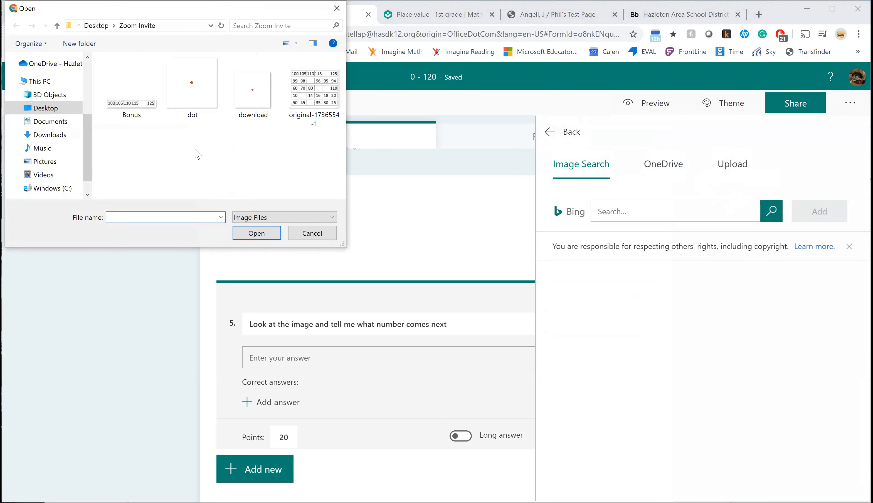
pyautogui.click(135, 113)
pyautogui.click(253, 236)
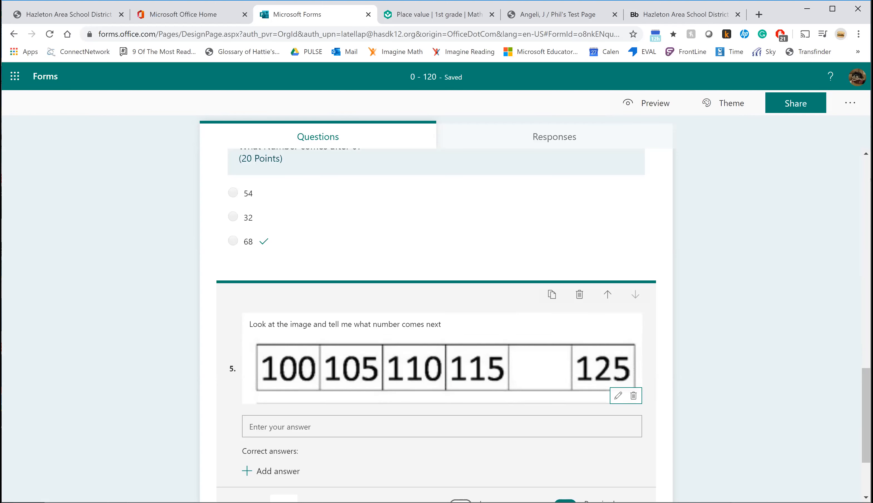
pyautogui.moveTo(866, 418); pyautogui.dragTo(866, 434)
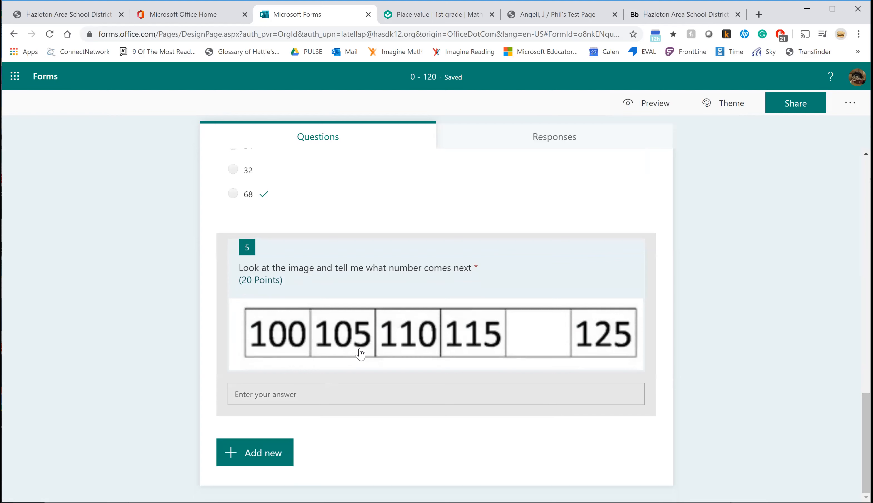
# - Add 120 as the correct answer for the image-based fifth question
pyautogui.click(381, 400)
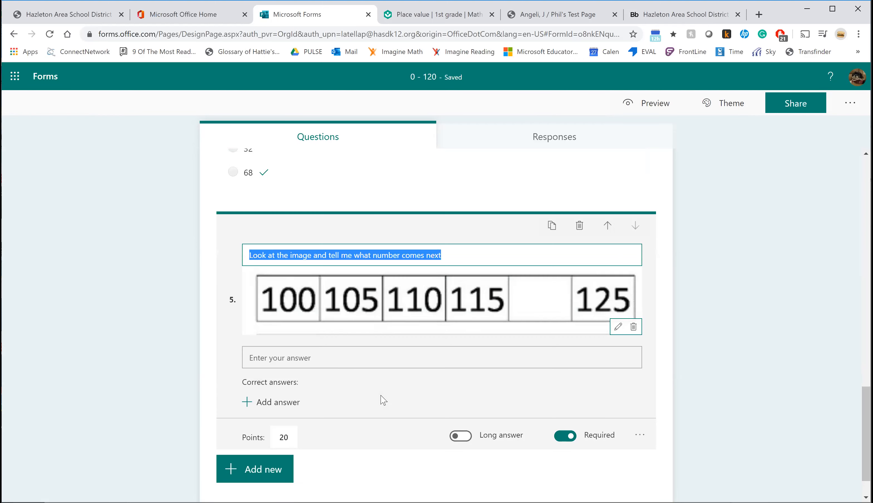
pyautogui.click(281, 403)
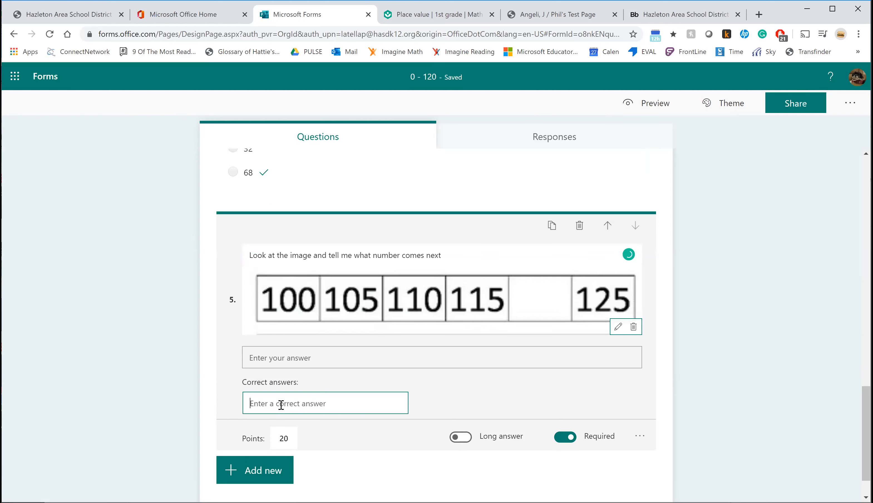
pyautogui.write('120')
# - Add a sixth question of the choice type reading "what number comes after 3"
pyautogui.click(269, 473)
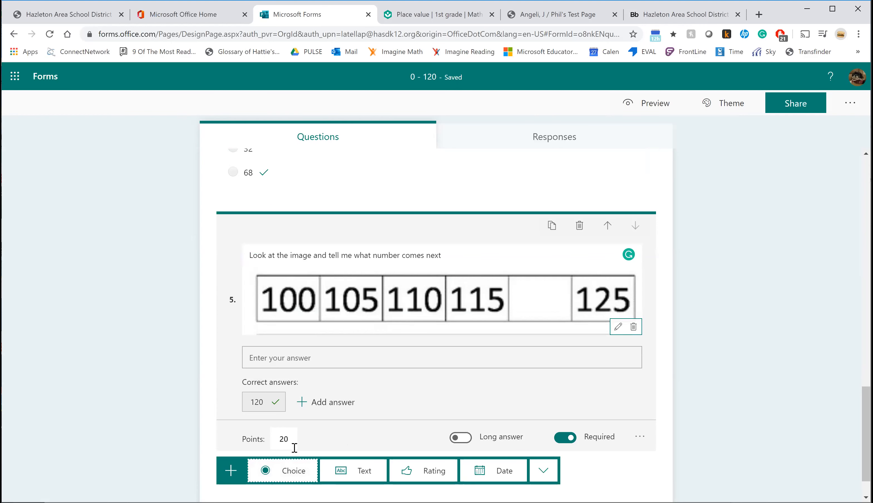
pyautogui.click(293, 472)
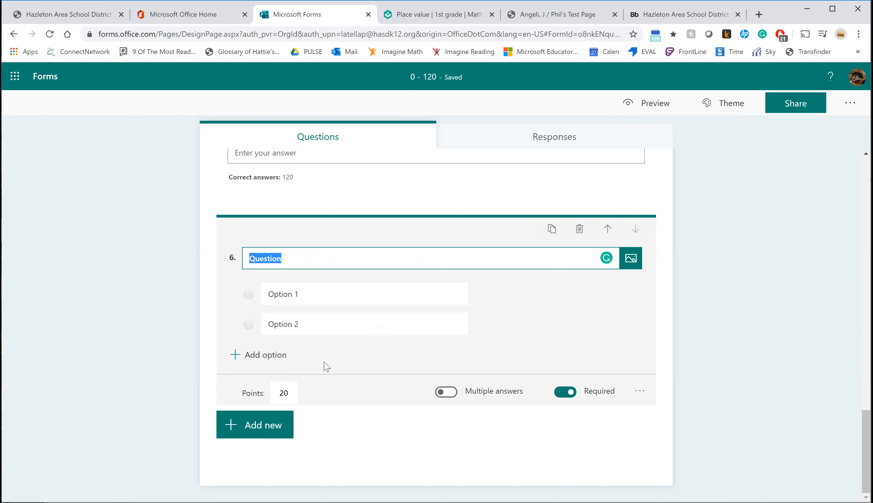
pyautogui.write('what')
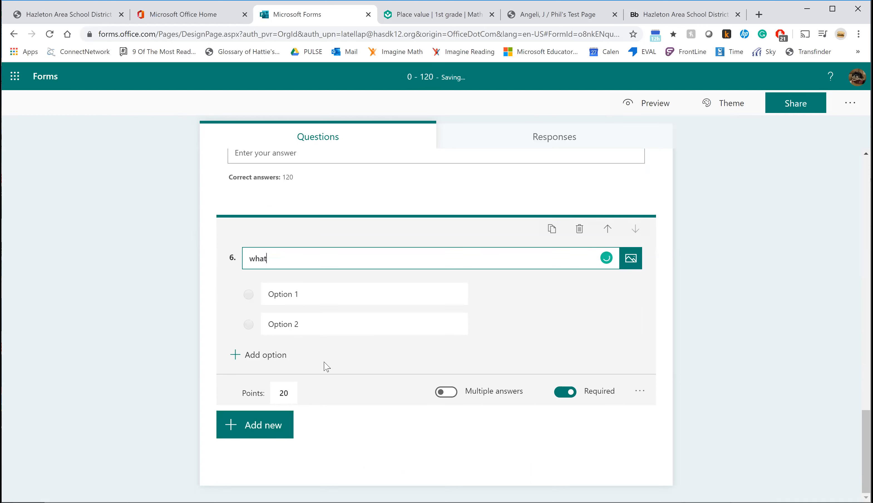
pyautogui.write(' number comes after 3')
# - Set the sixth question's options to 4 and 1, marking 4 as the correct answer
pyautogui.click(292, 297)
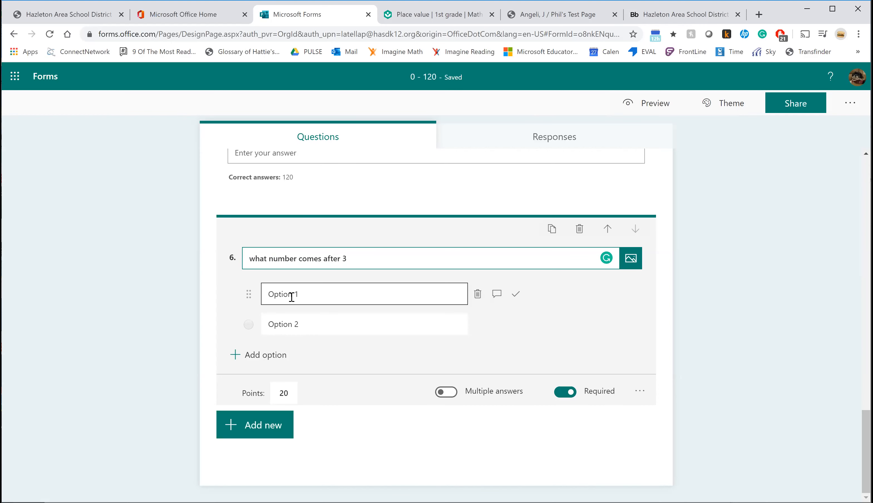
pyautogui.click(291, 297)
pyautogui.write('4')
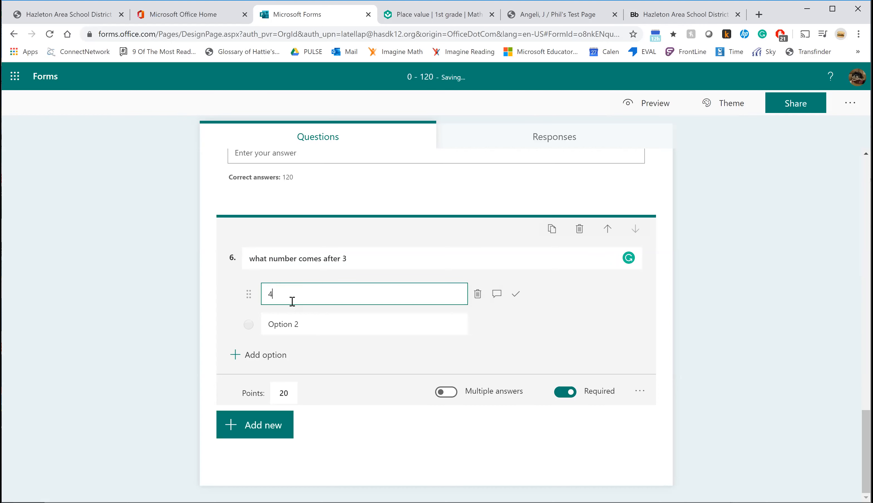
pyautogui.click(515, 293)
pyautogui.click(351, 331)
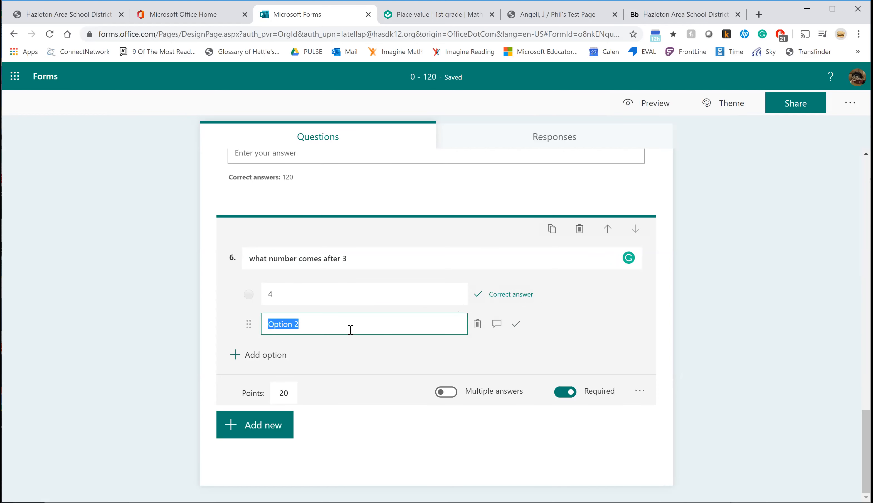
pyautogui.write('1')
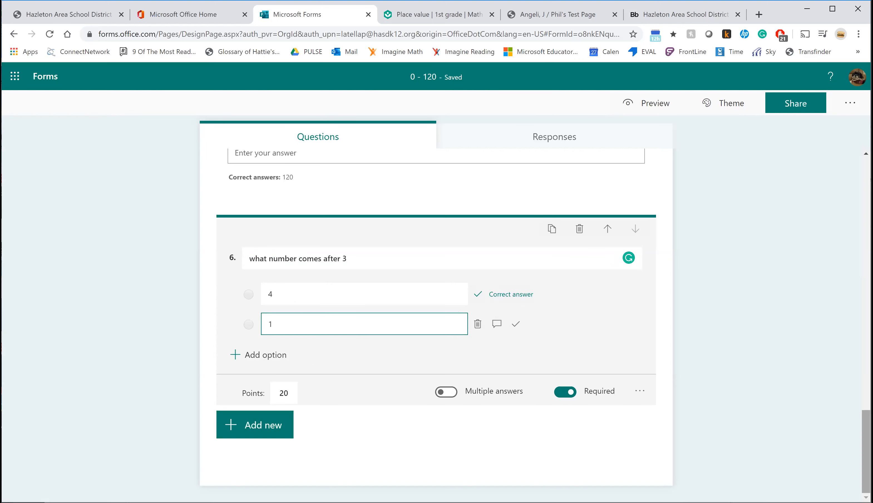
# - Look back through questions 5, 4 and 3 to check their points, options and correct answers
pyautogui.scroll(2, 437, 322)
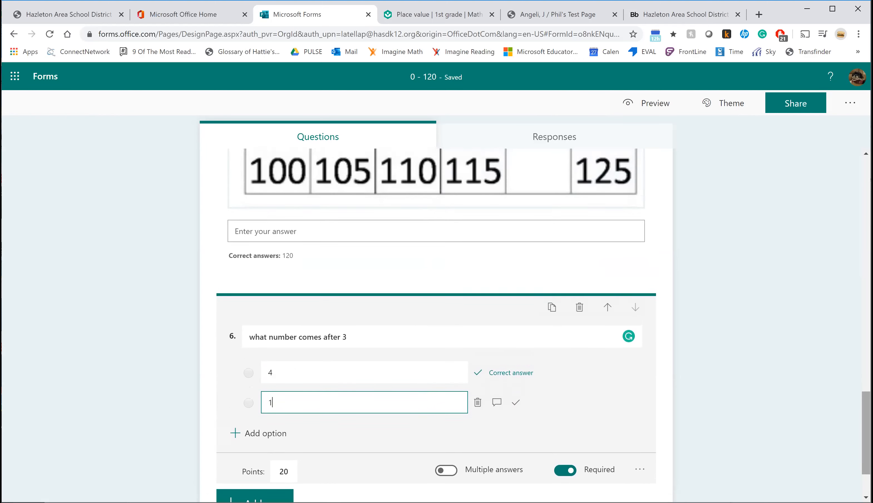
pyautogui.scroll(4, 436, 322)
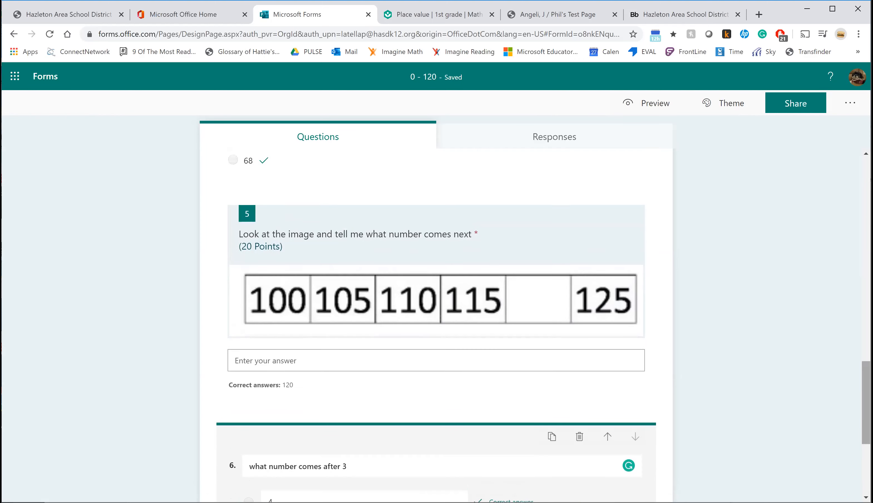
pyautogui.click(436, 272)
pyautogui.scroll(6, 436, 322)
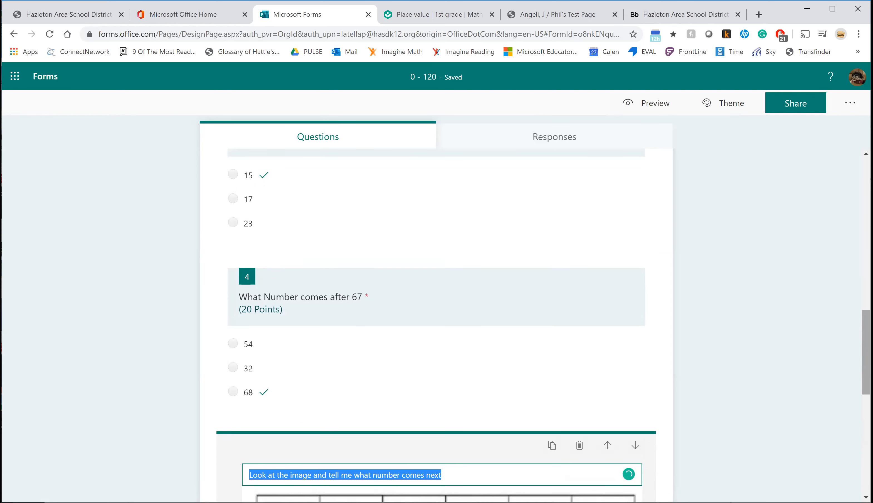
pyautogui.click(436, 297)
pyautogui.scroll(6, 436, 312)
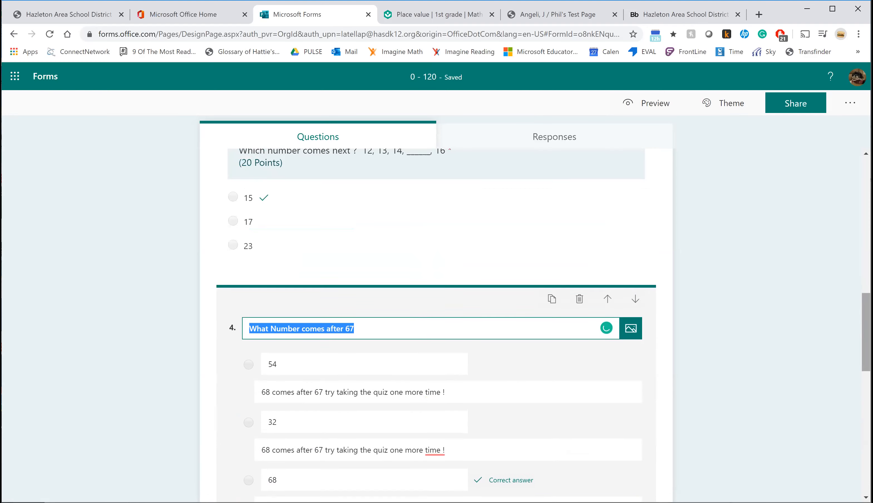
pyautogui.click(435, 258)
pyautogui.scroll(6, 436, 311)
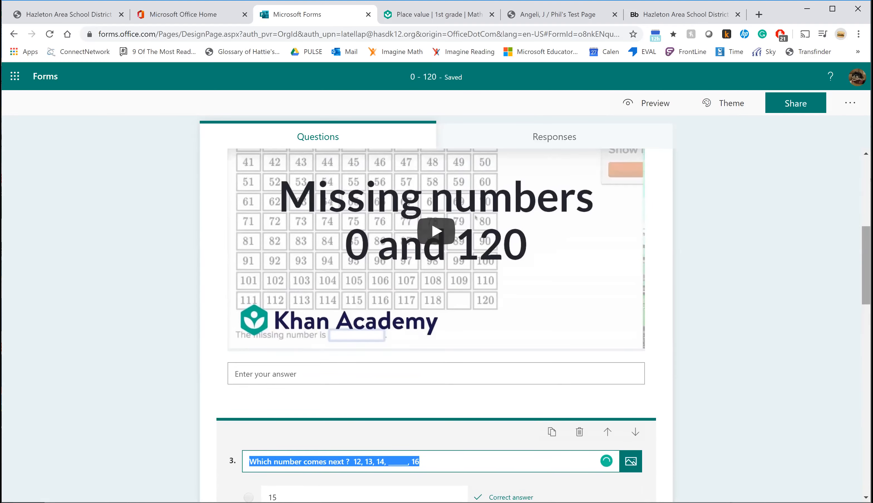
pyautogui.scroll(-7, 436, 312)
pyautogui.scroll(-8, 436, 312)
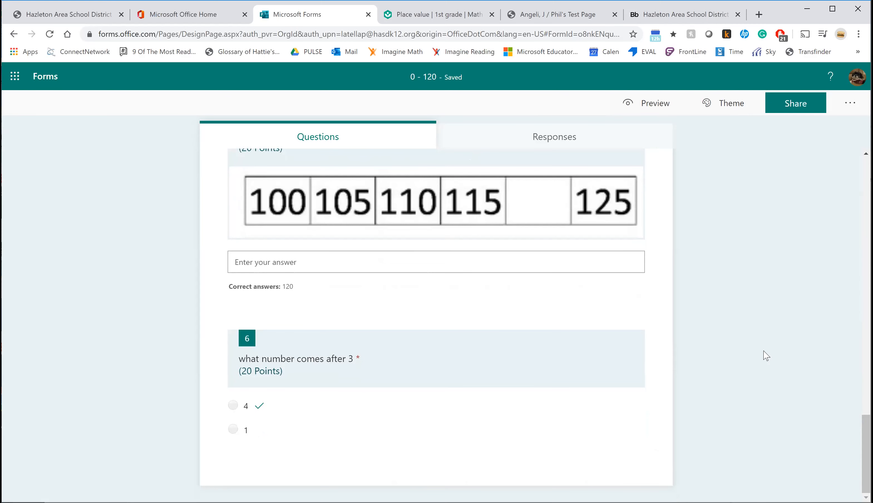
# - Set the points for the sixth question, "what number comes after 3", to 40
pyautogui.click(536, 423)
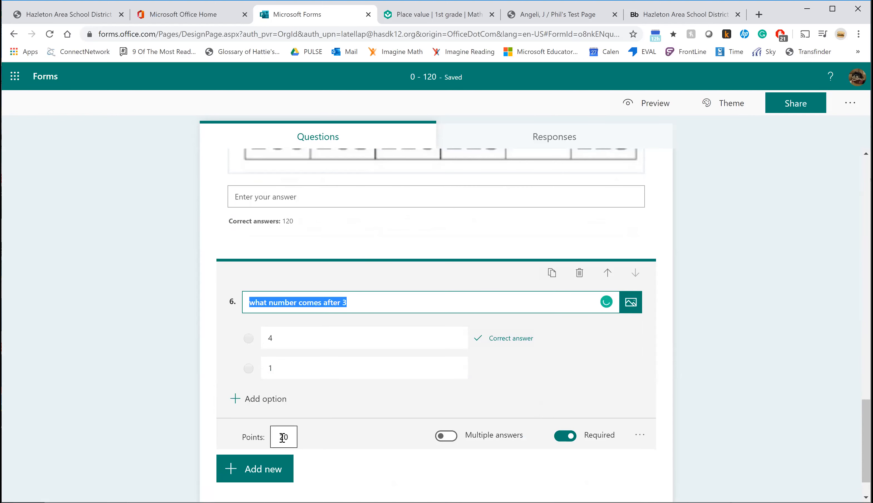
pyautogui.moveTo(281, 437); pyautogui.dragTo(285, 439)
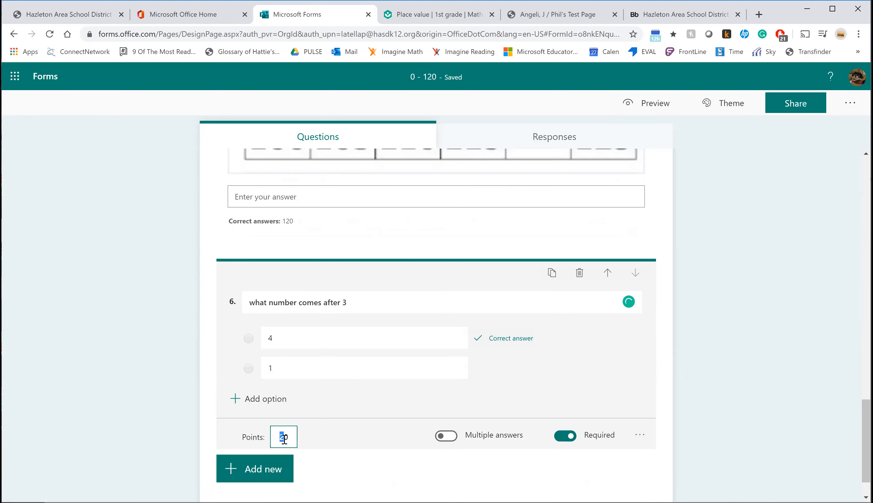
pyautogui.write('4')
pyautogui.click(767, 358)
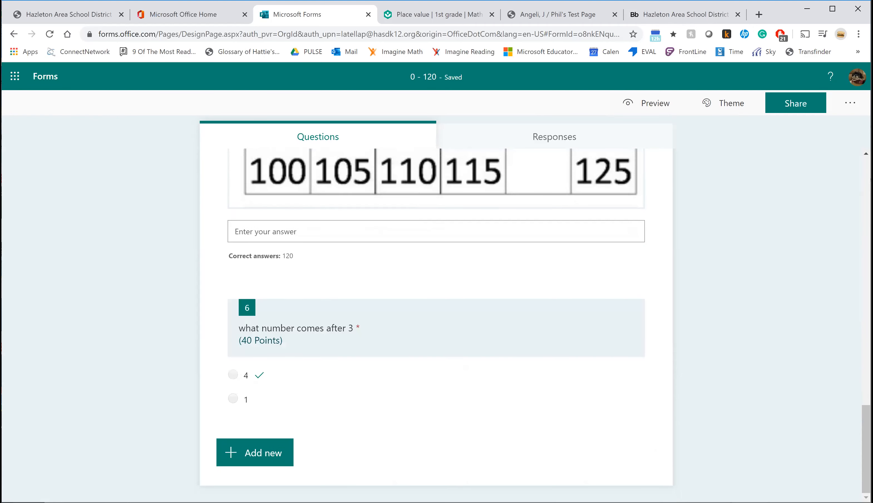
# - Review the whole quiz from its title and total points through question 6, and open the quiz preview
pyautogui.scroll(10, 842, 234)
pyautogui.scroll(5, 842, 235)
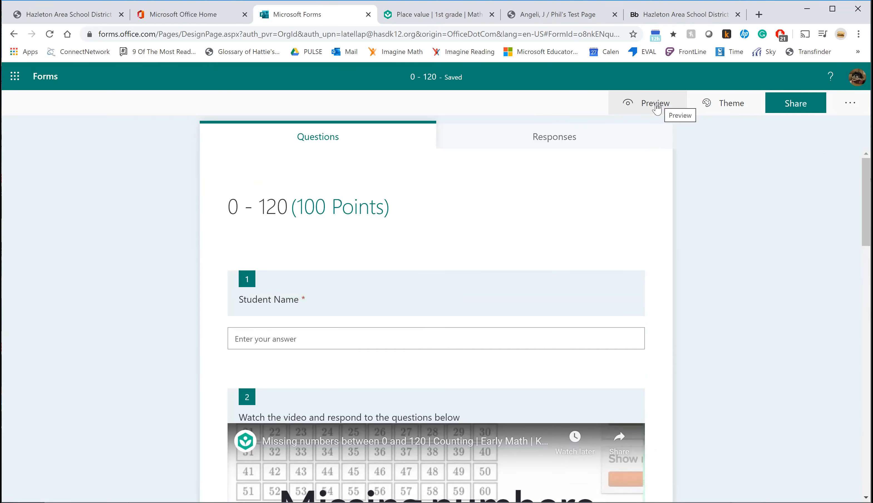
pyautogui.scroll(-3, 657, 109)
pyautogui.scroll(3, 657, 109)
pyautogui.scroll(-1, 657, 109)
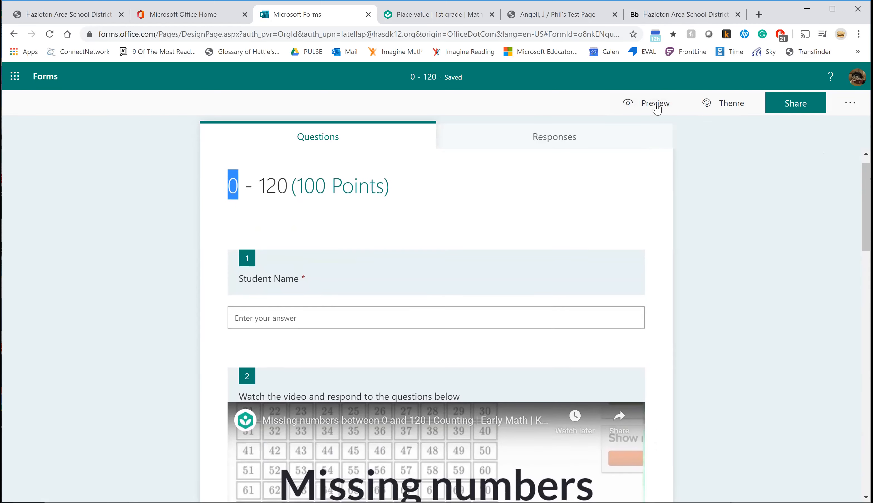
pyautogui.scroll(-2, 657, 108)
pyautogui.scroll(-2, 657, 108)
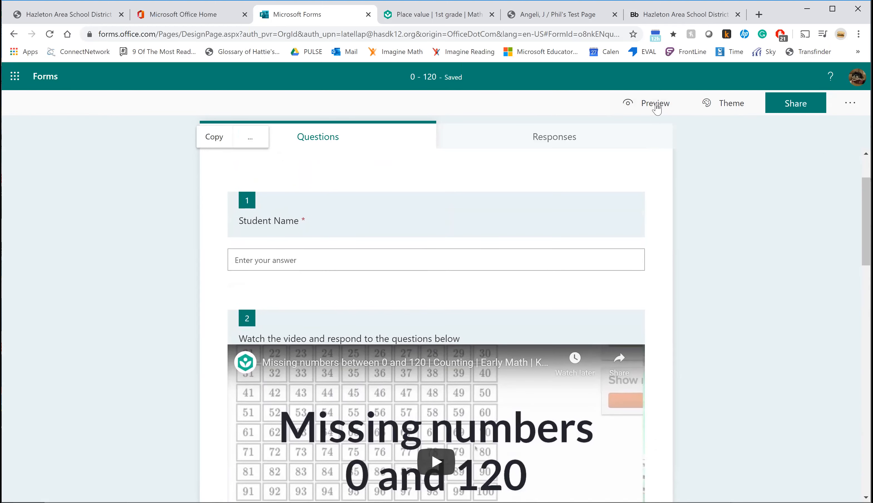
pyautogui.scroll(-6, 657, 109)
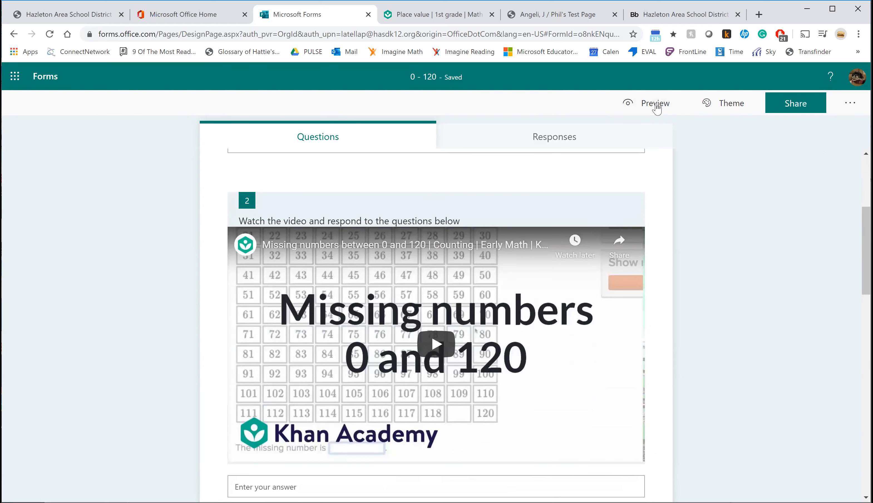
pyautogui.scroll(-3, 657, 109)
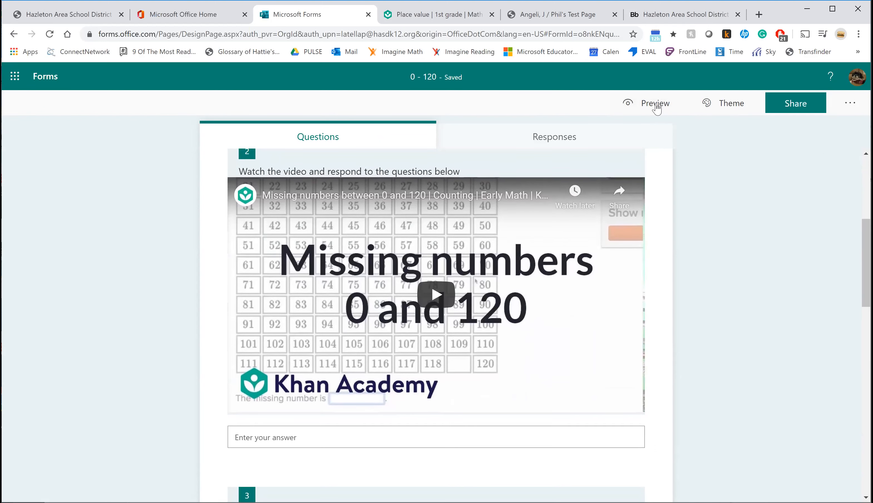
pyautogui.scroll(2, 657, 109)
pyautogui.scroll(-3, 656, 109)
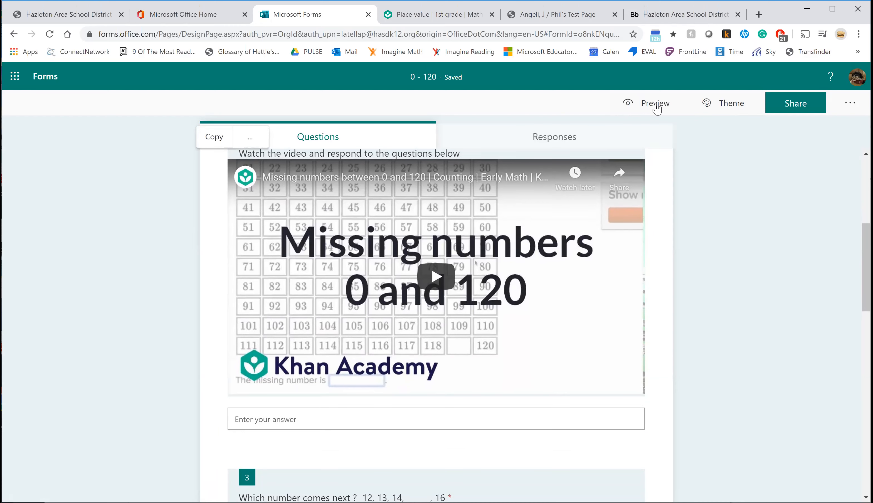
pyautogui.scroll(1, 656, 109)
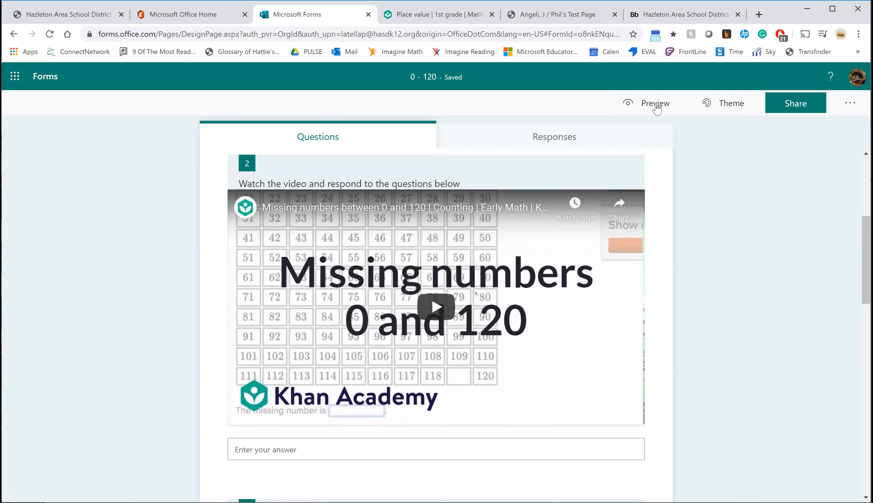
pyautogui.scroll(-4, 657, 109)
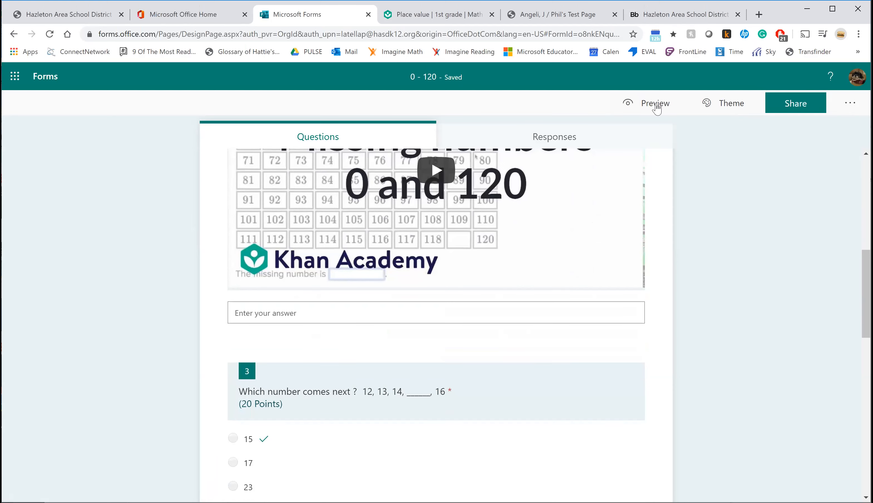
pyautogui.scroll(-2, 657, 108)
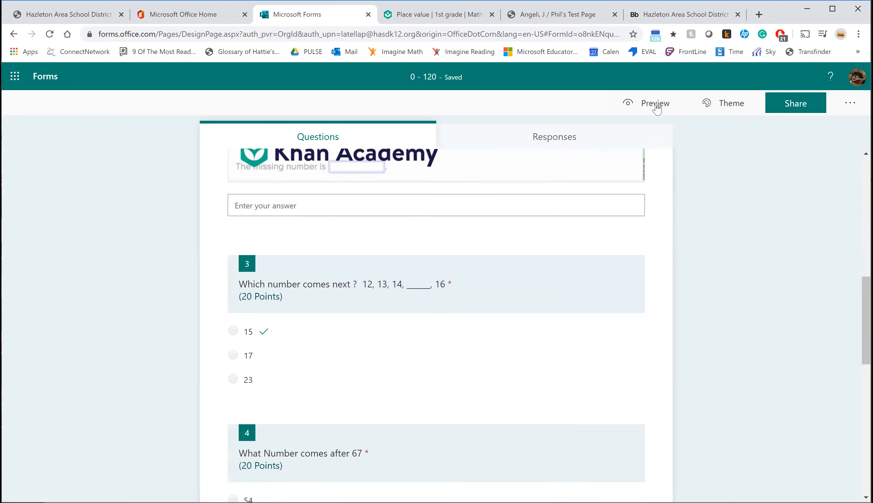
pyautogui.scroll(-1, 656, 109)
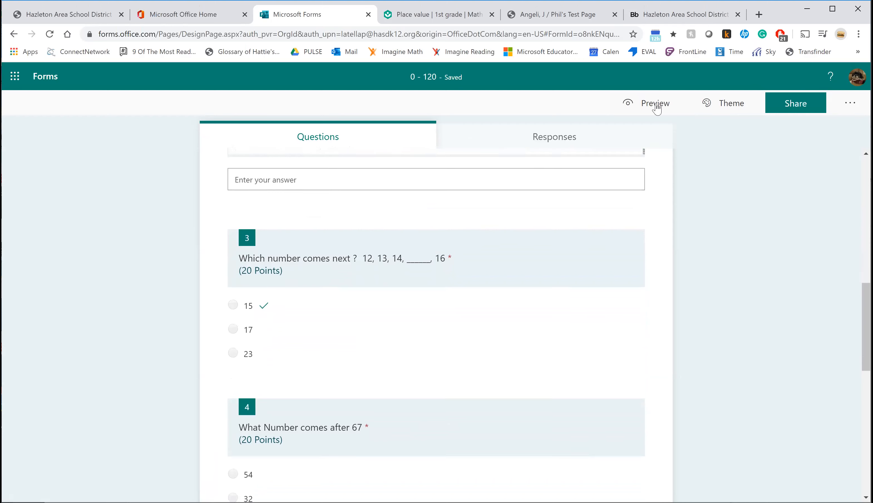
pyautogui.scroll(-2, 656, 108)
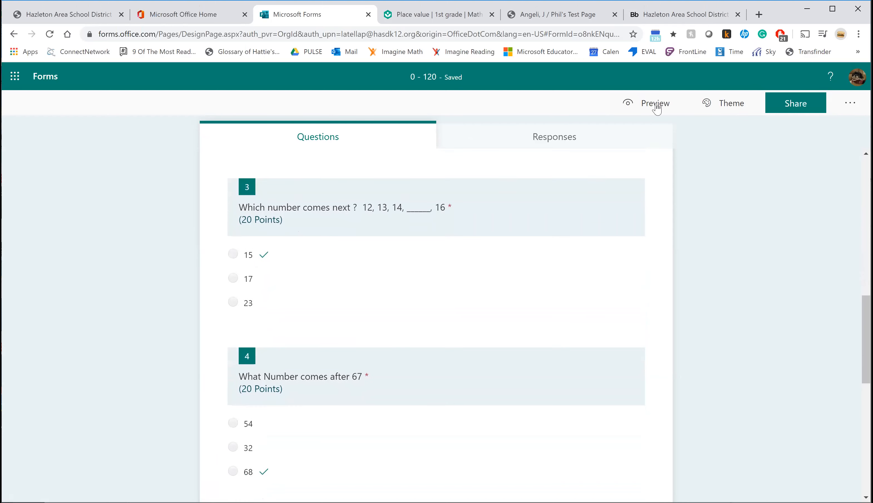
pyautogui.scroll(-2, 656, 109)
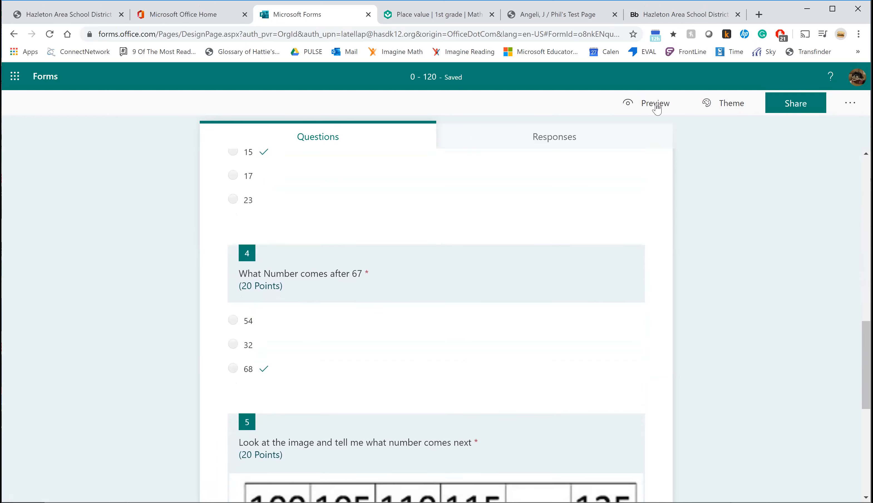
pyautogui.scroll(-3, 657, 109)
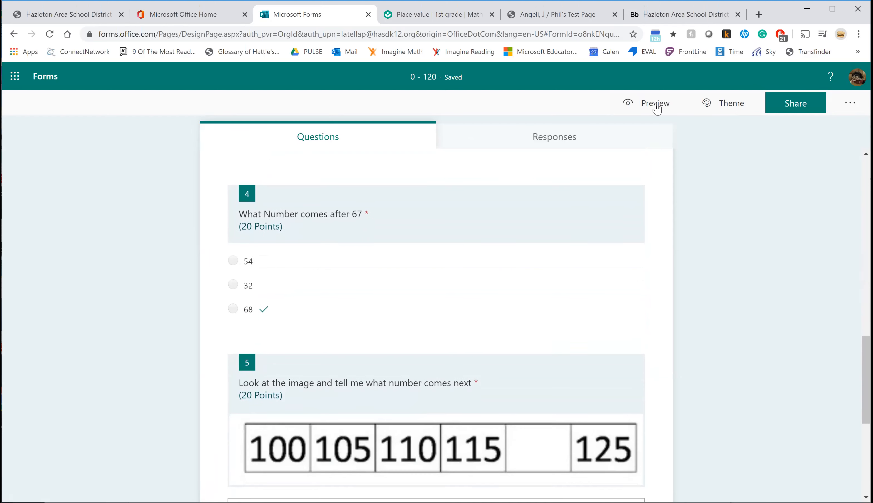
pyautogui.scroll(-1, 657, 109)
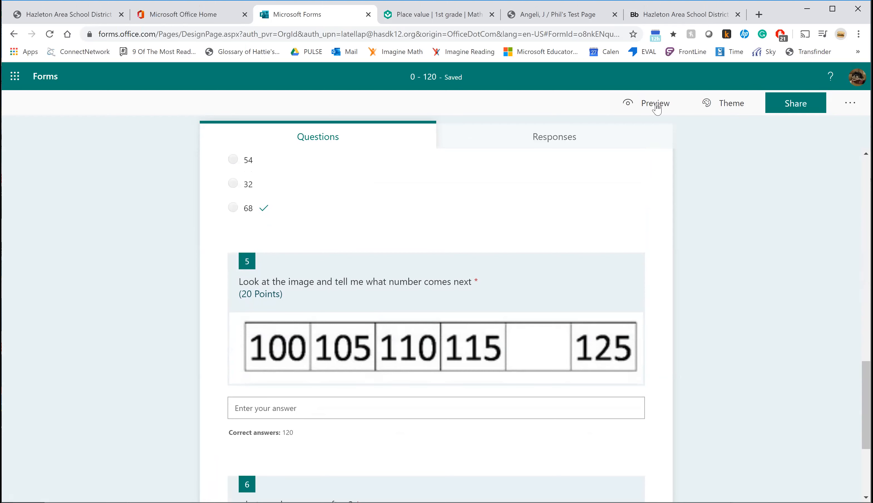
pyautogui.scroll(-2, 657, 108)
pyautogui.scroll(-1, 656, 109)
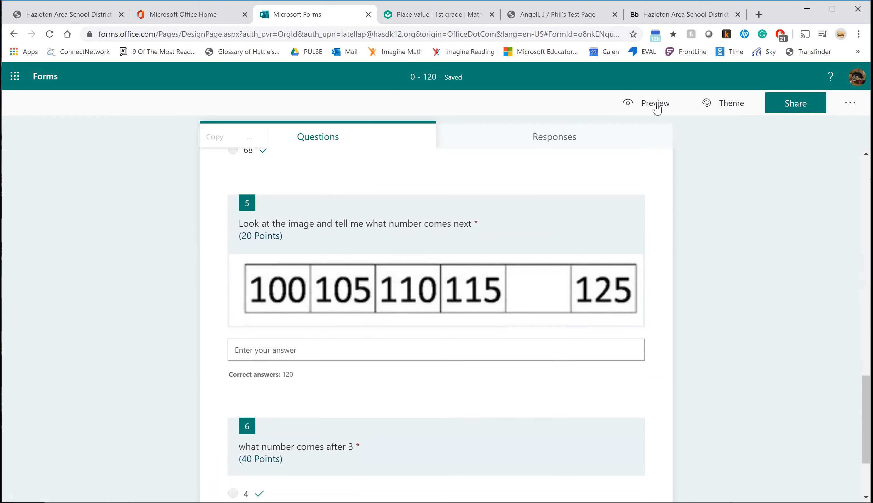
pyautogui.scroll(-1, 657, 109)
pyautogui.scroll(-3, 657, 109)
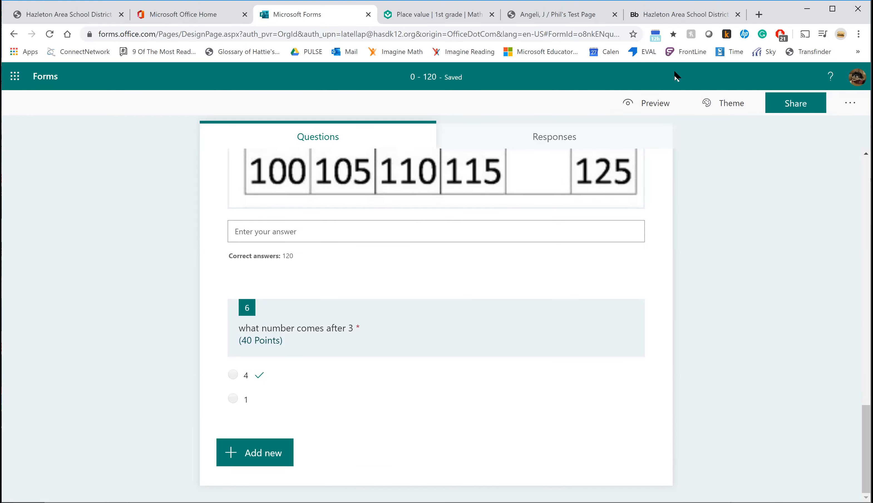
pyautogui.click(658, 103)
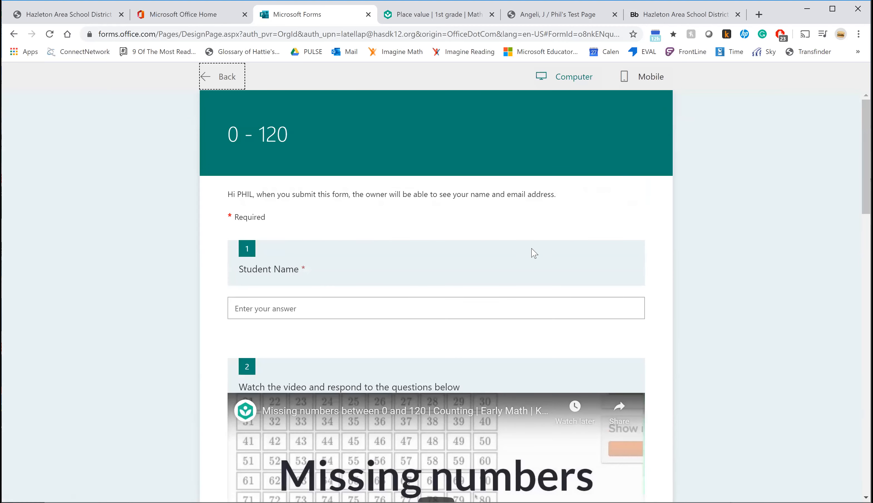
# - In the quiz preview, fill in the student's name and answer question 3 with 15 and question 4 with 32
pyautogui.click(404, 318)
pyautogui.write('Phil')
pyautogui.scroll(-3, 404, 318)
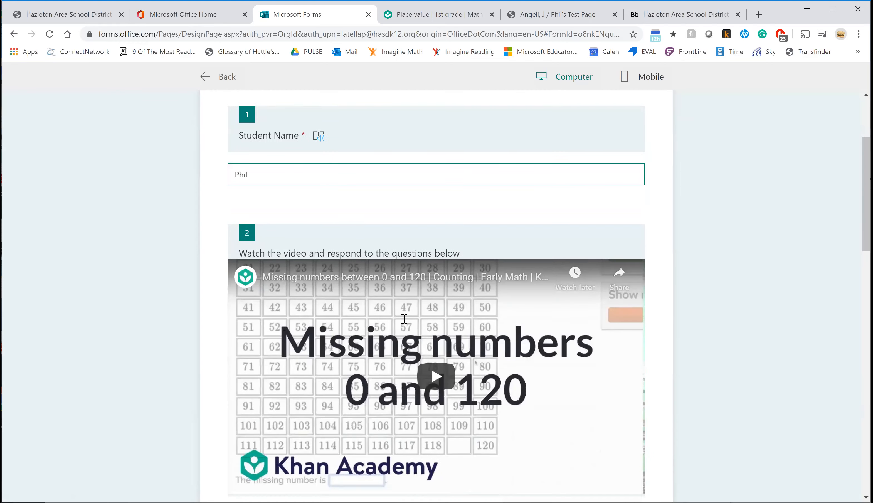
pyautogui.scroll(-10, 404, 318)
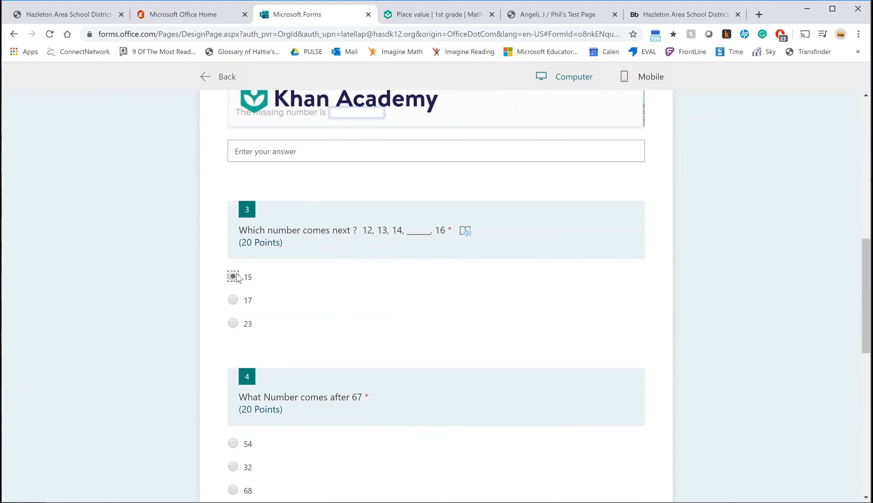
pyautogui.scroll(-5, 238, 278)
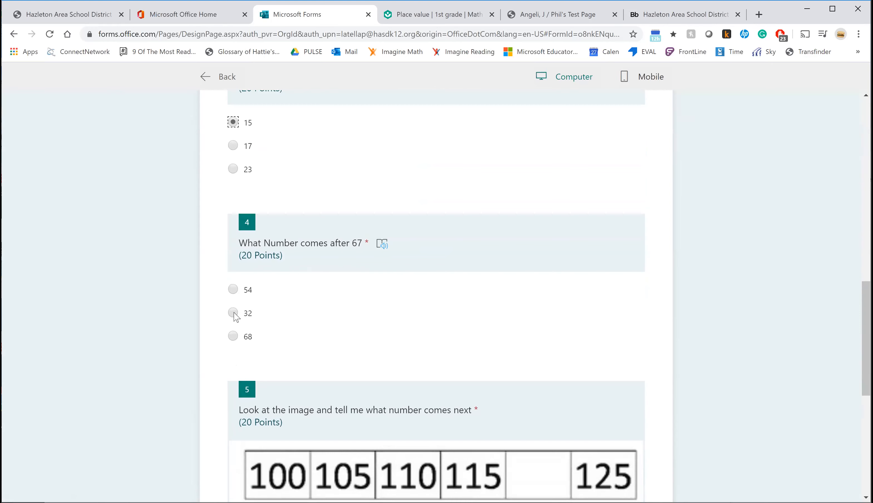
pyautogui.scroll(-7, 236, 317)
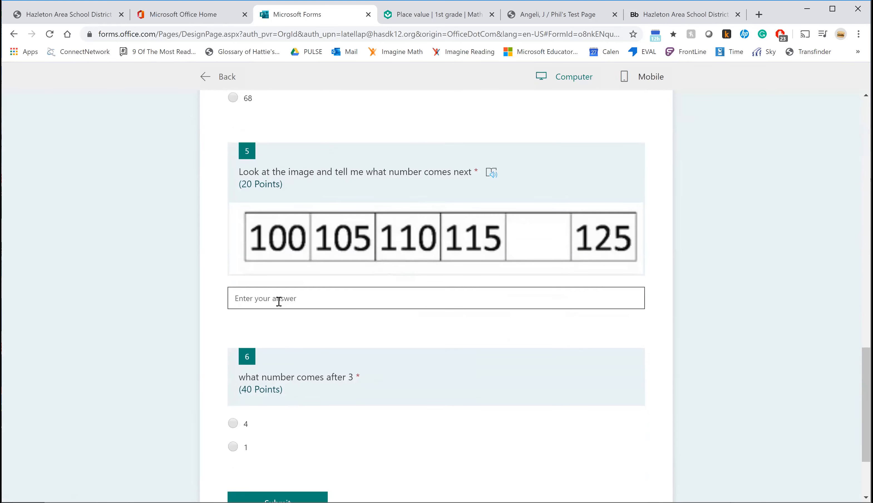
# - Answer the image question with 120 and question 6 with 4, and submit the quiz response
pyautogui.click(279, 301)
pyautogui.write('120')
pyautogui.scroll(-3, 279, 301)
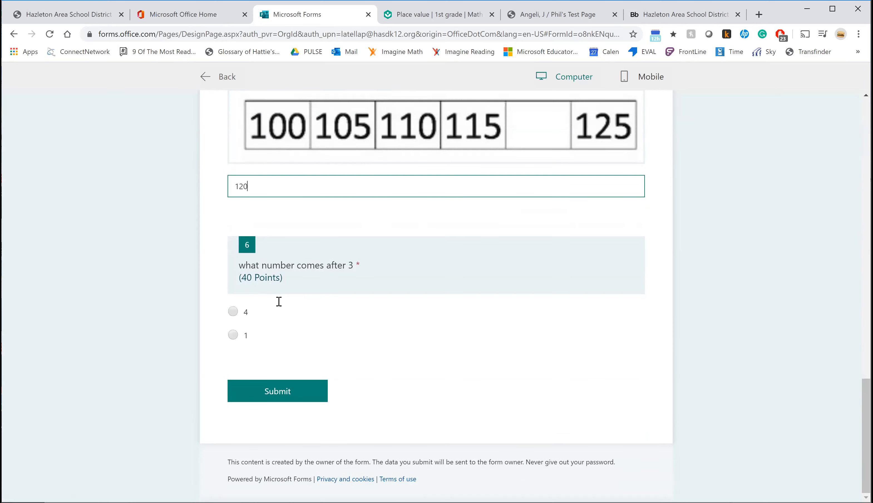
pyautogui.click(234, 312)
pyautogui.click(279, 391)
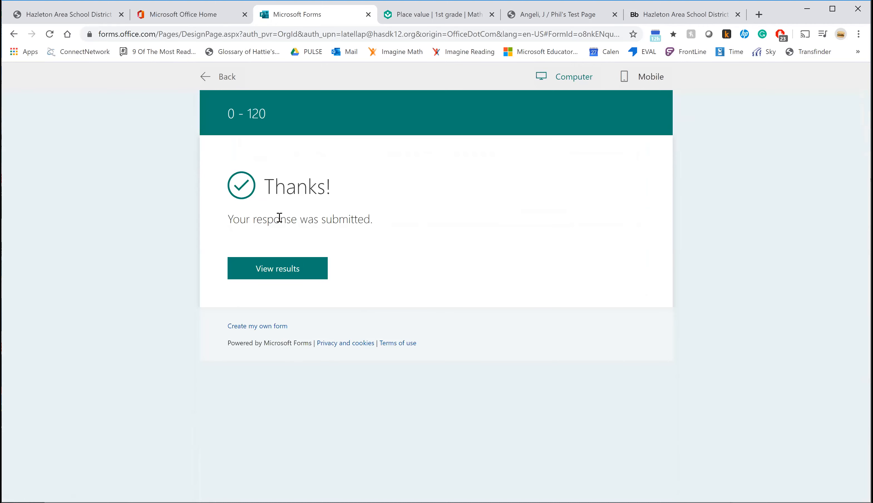
# - View the submitted response's results, checking the total score, the points per question and the answer feedback
pyautogui.click(302, 270)
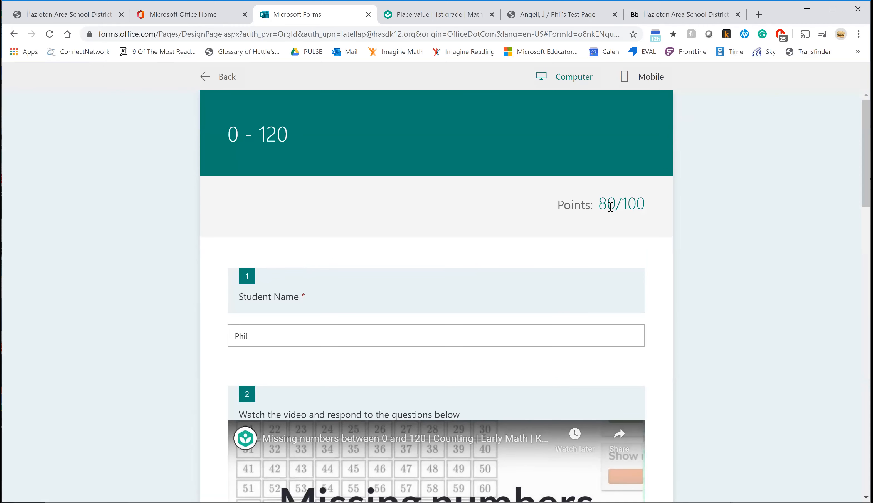
pyautogui.scroll(-1, 608, 207)
pyautogui.scroll(-5, 610, 207)
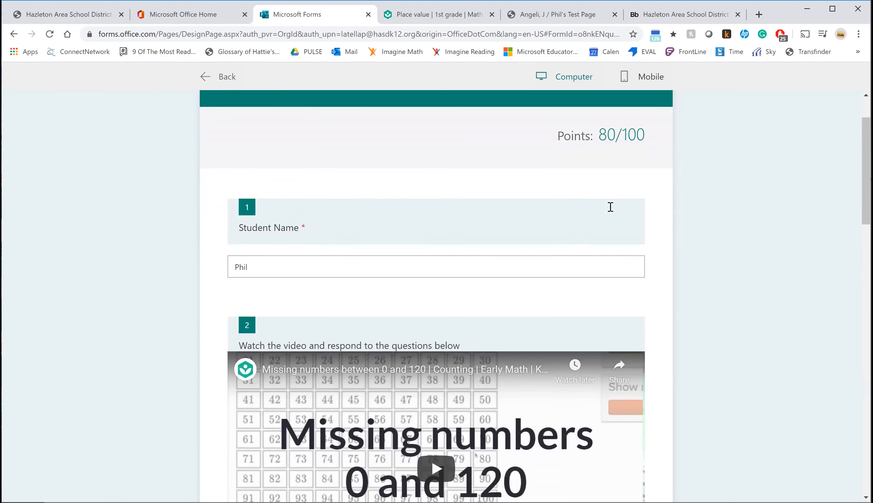
pyautogui.scroll(-6, 610, 207)
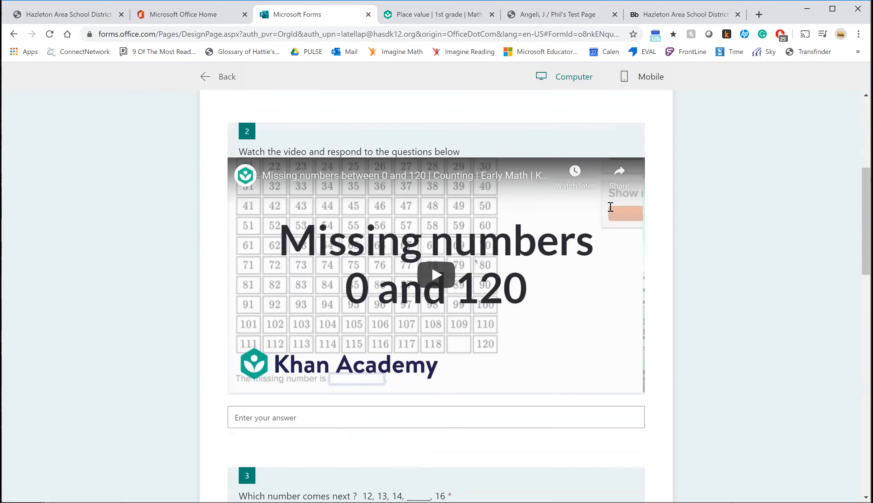
pyautogui.scroll(-1, 611, 206)
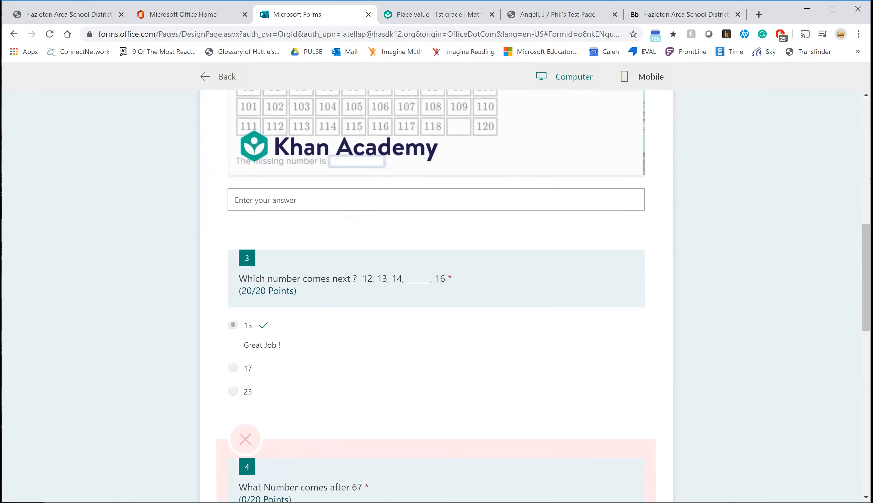
pyautogui.scroll(-4, 567, 220)
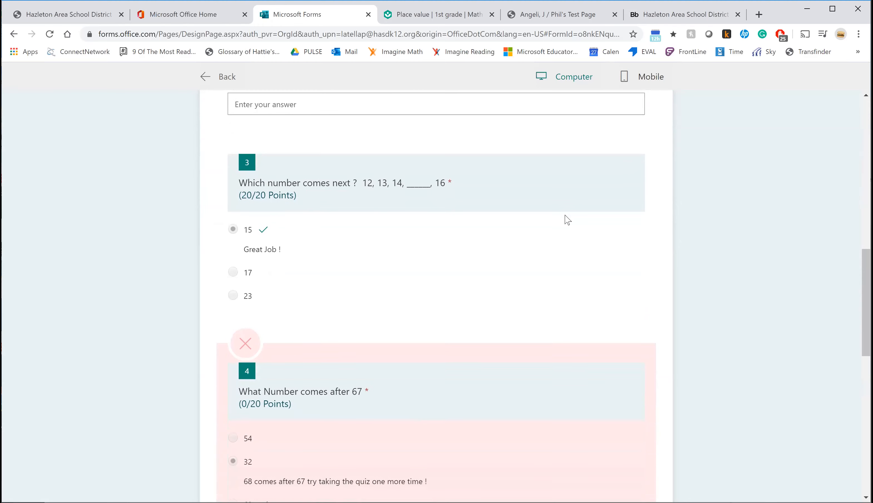
pyautogui.scroll(-2, 568, 220)
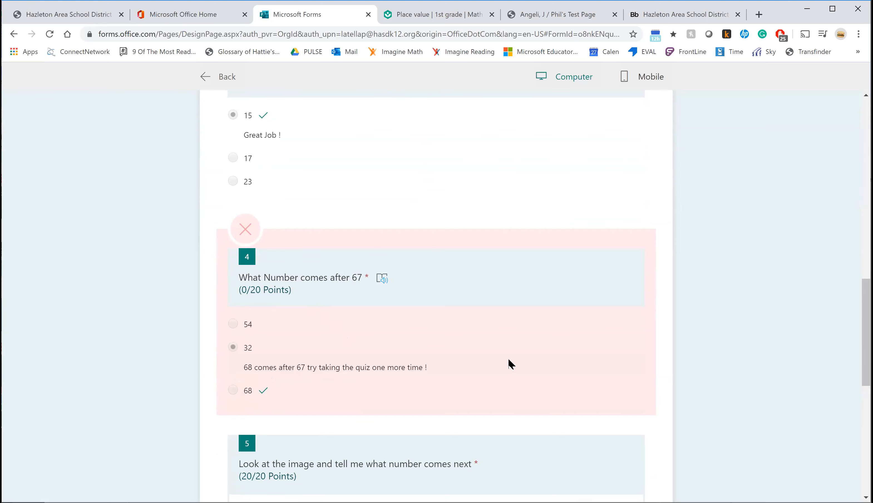
pyautogui.scroll(-6, 509, 359)
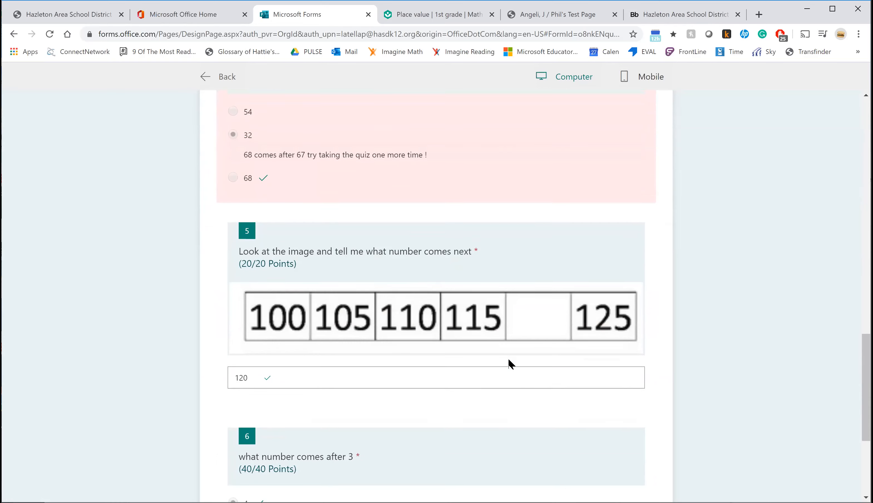
pyautogui.scroll(-4, 509, 359)
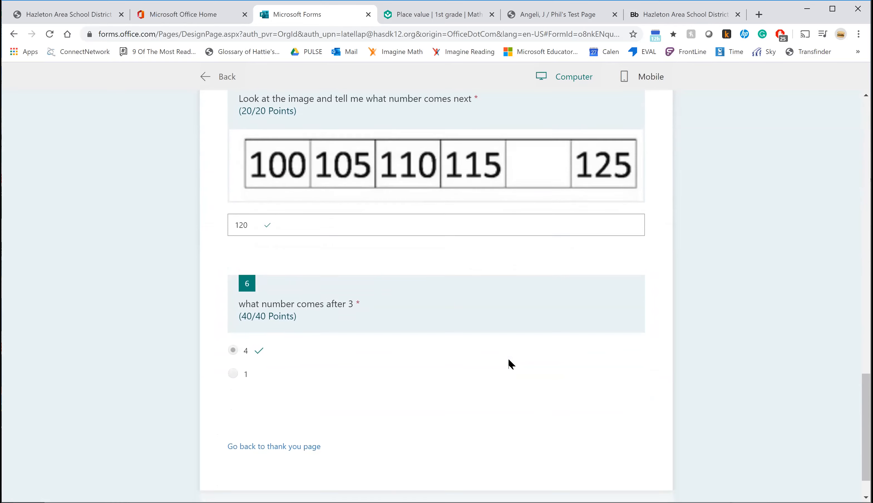
pyautogui.scroll(20, 508, 359)
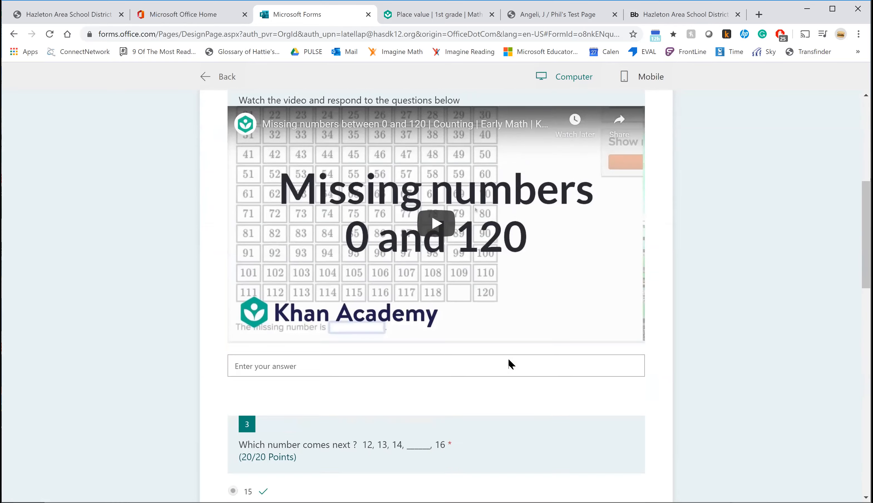
pyautogui.scroll(9, 508, 358)
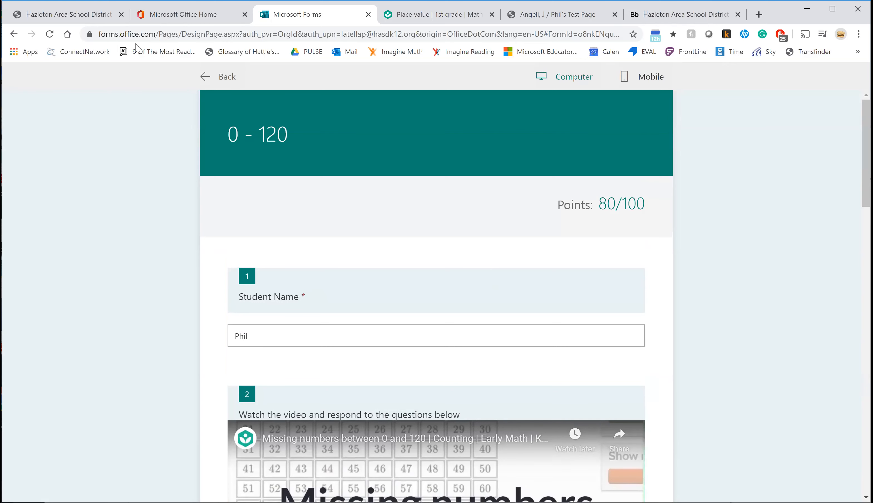
# - Return to the quiz editor, let anyone with the link respond, and copy the quiz's share link
pyautogui.click(12, 34)
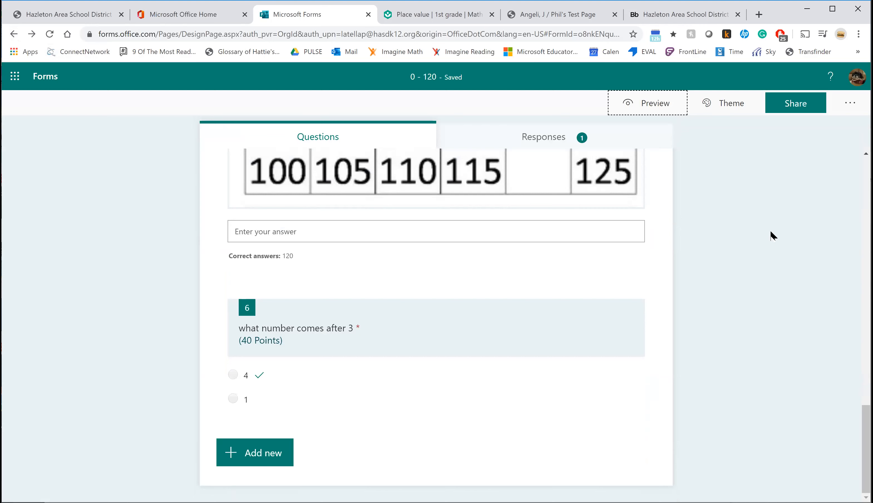
pyautogui.click(795, 110)
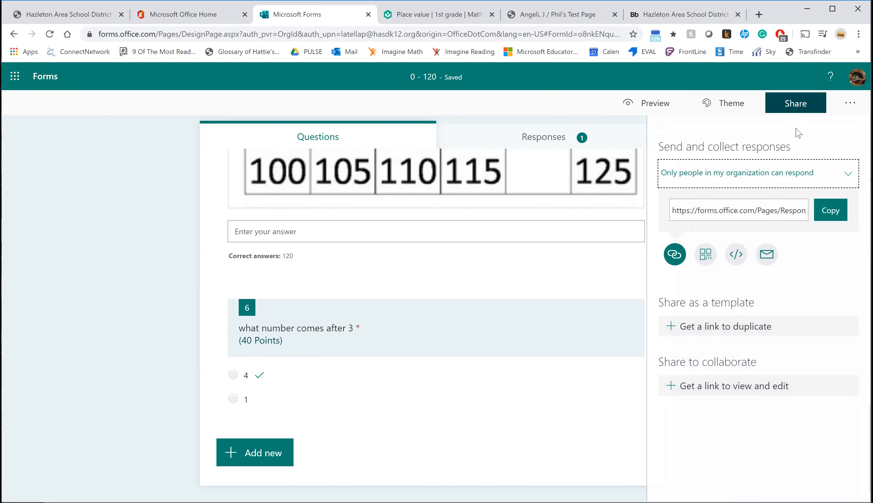
pyautogui.click(845, 174)
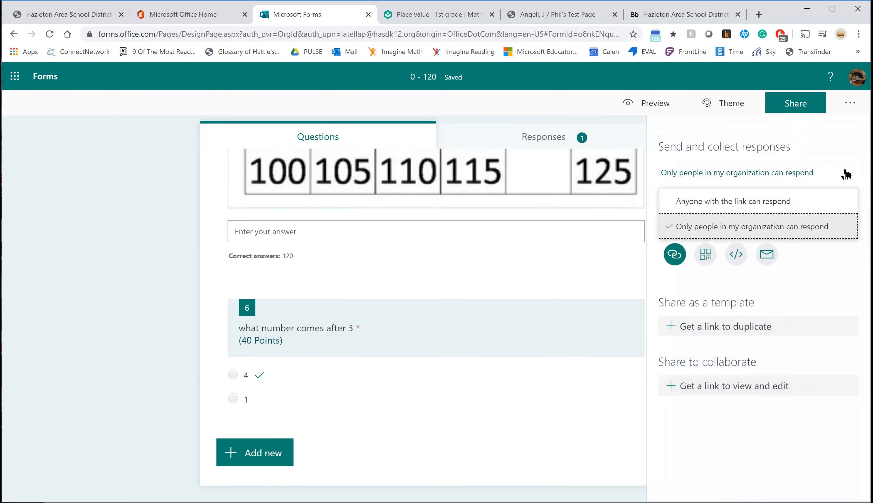
pyautogui.click(802, 201)
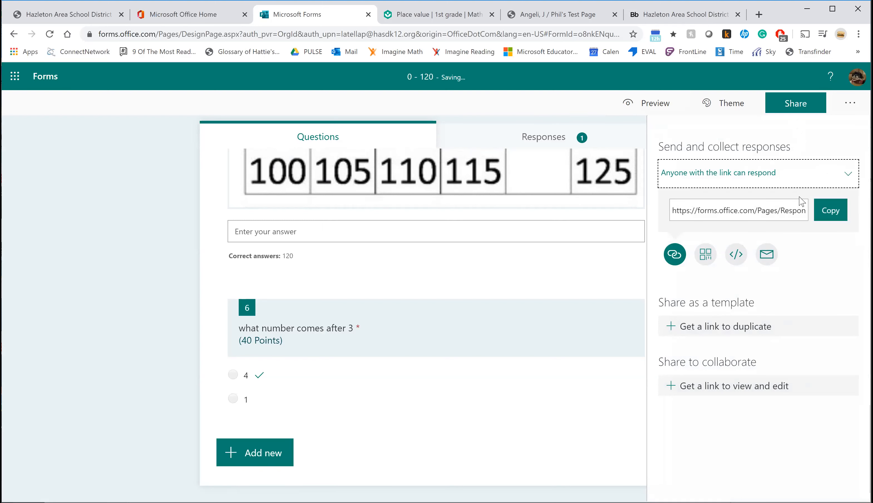
pyautogui.click(836, 215)
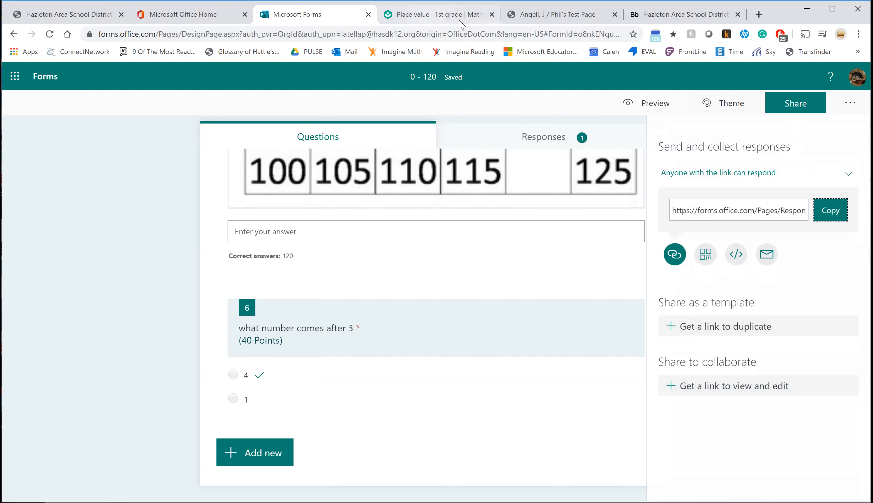
# - Switch to the teacher's test page on the school website, reload it and examine the Weekly Online Schedule's assignment list, including Assignment 1
pyautogui.click(554, 16)
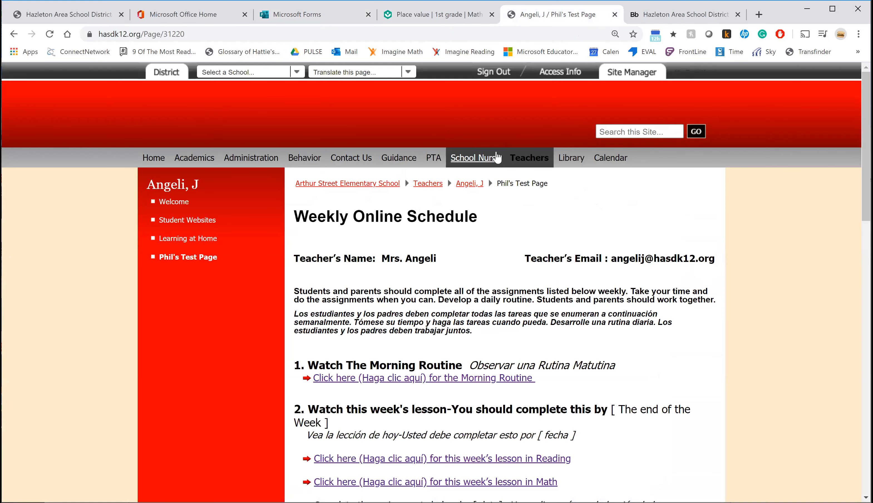
pyautogui.click(203, 261)
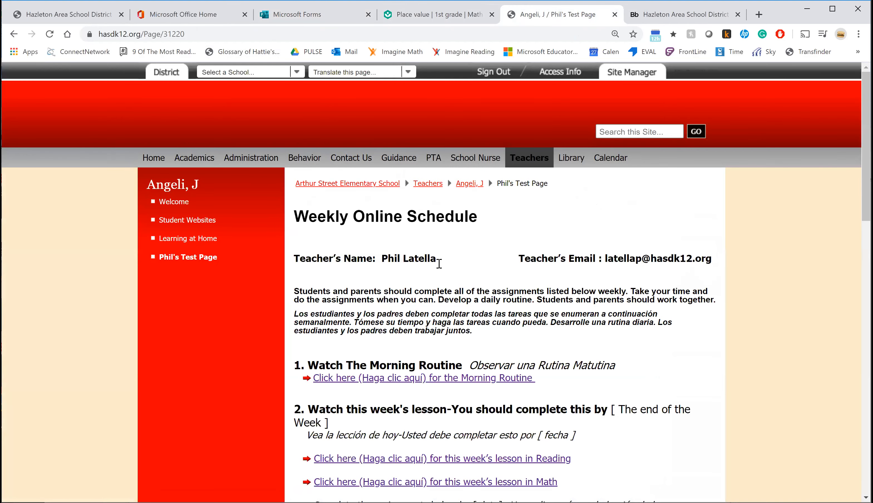
pyautogui.scroll(-2, 437, 262)
pyautogui.scroll(-2, 438, 263)
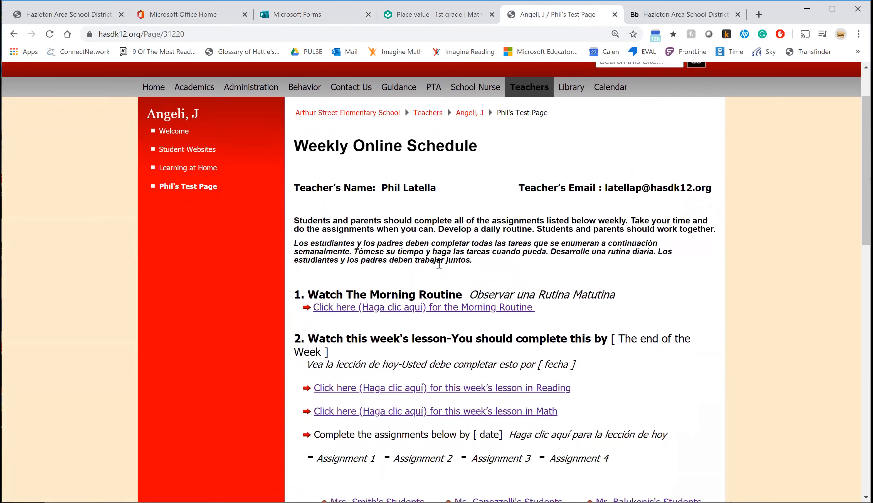
pyautogui.scroll(-2, 439, 263)
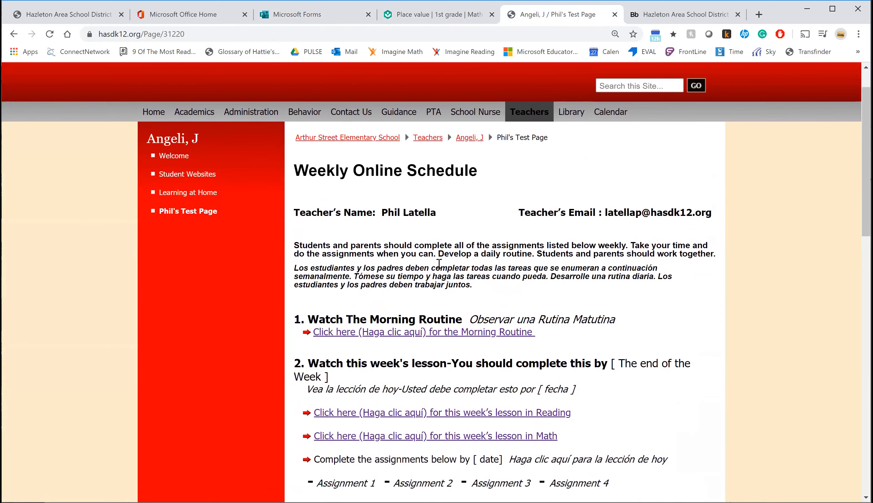
pyautogui.scroll(-2, 439, 263)
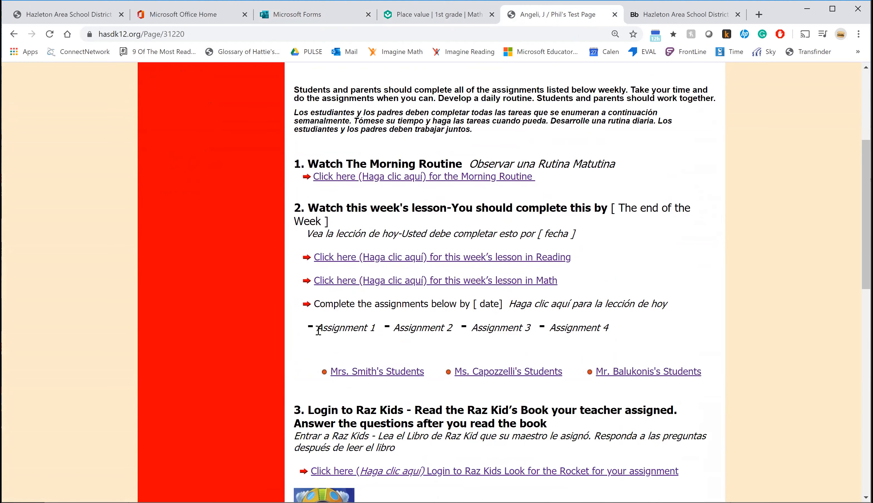
pyautogui.moveTo(318, 330); pyautogui.dragTo(376, 332)
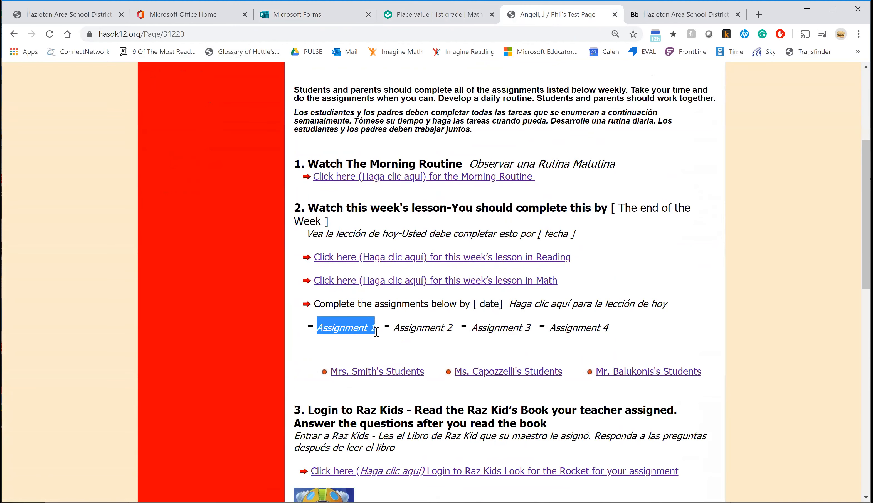
pyautogui.scroll(5, 376, 332)
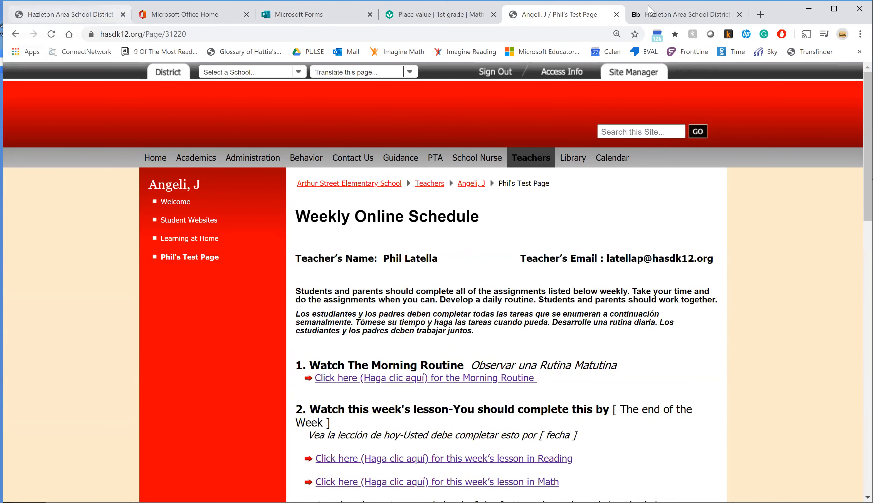
# - Switch to the Blackboard page editor and replace the text "Assignment 1" with "0 -120 Quiz"
pyautogui.click(656, 17)
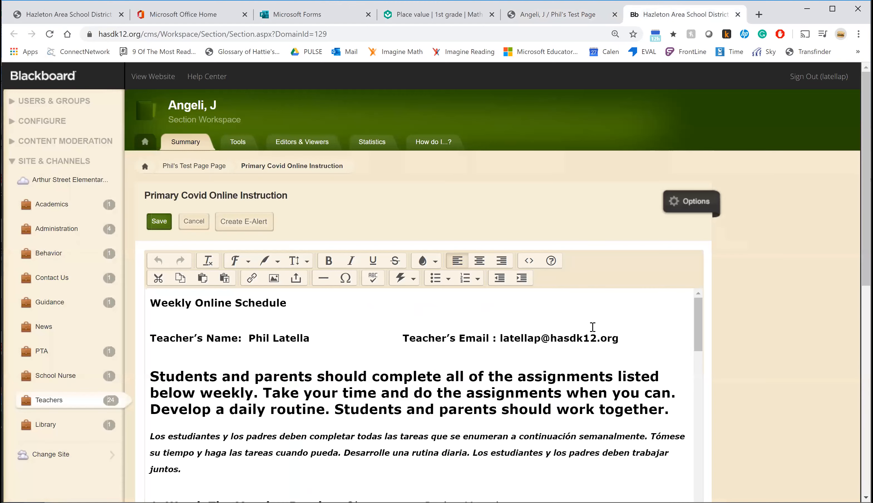
pyautogui.scroll(-6, 593, 327)
pyautogui.scroll(-2, 593, 327)
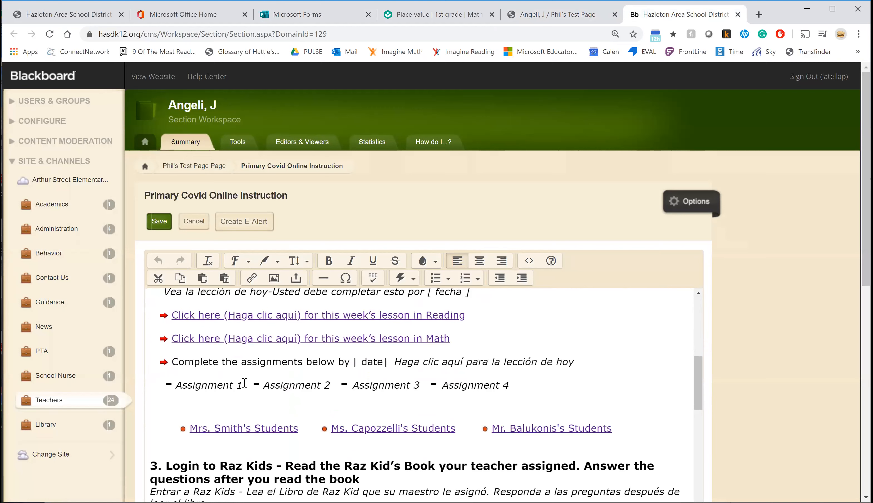
pyautogui.moveTo(243, 384); pyautogui.dragTo(177, 388)
pyautogui.write('0')
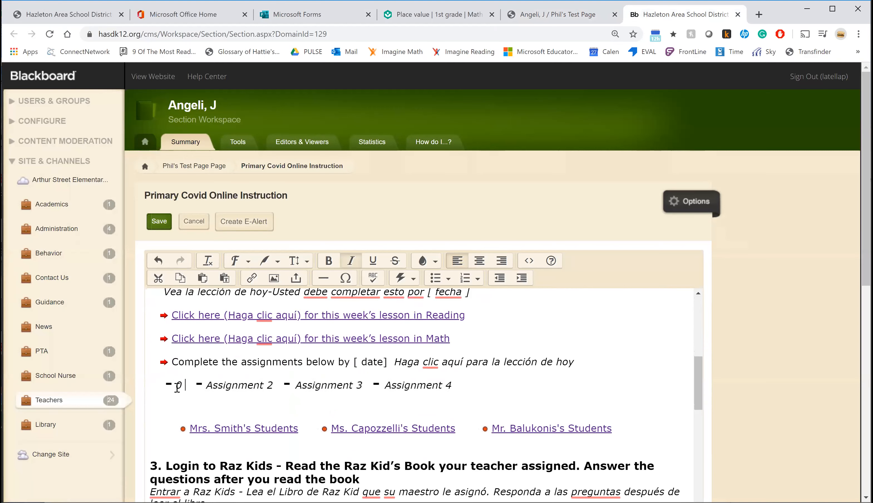
pyautogui.write(' -120 Q')
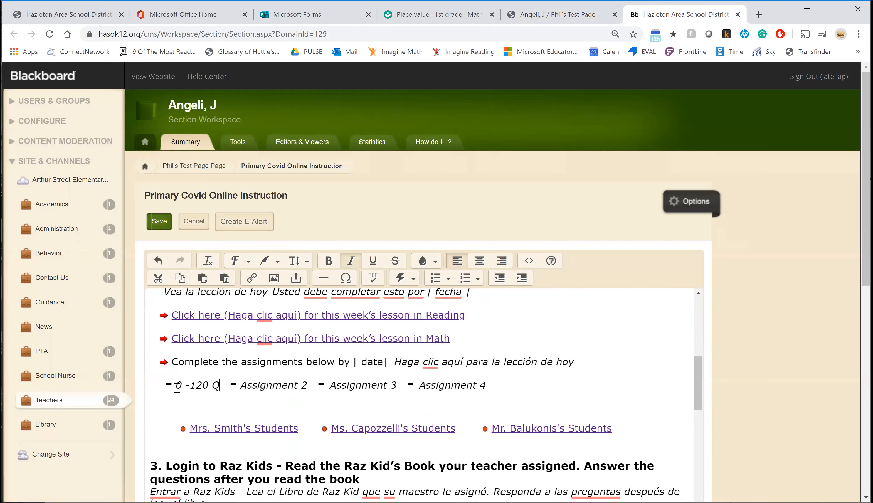
pyautogui.write('uiz')
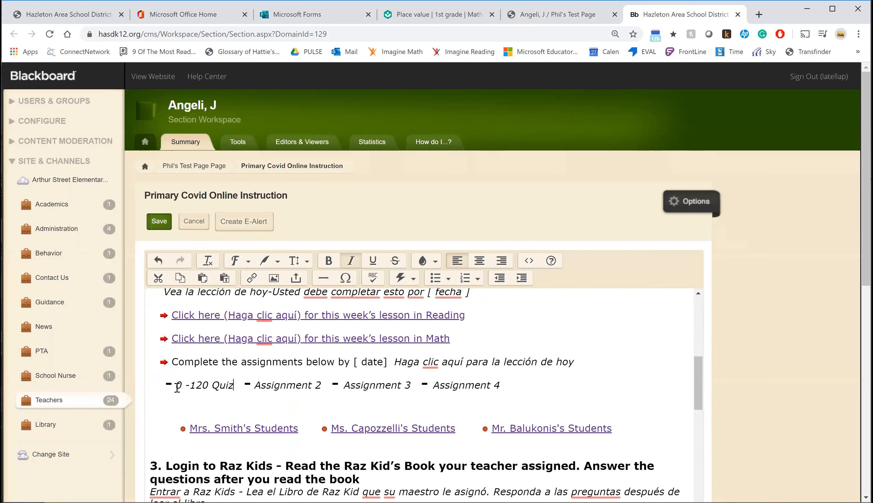
# - Link the text "0 -120 Quiz" to the copied quiz web address and save the page
pyautogui.moveTo(227, 388); pyautogui.dragTo(176, 385)
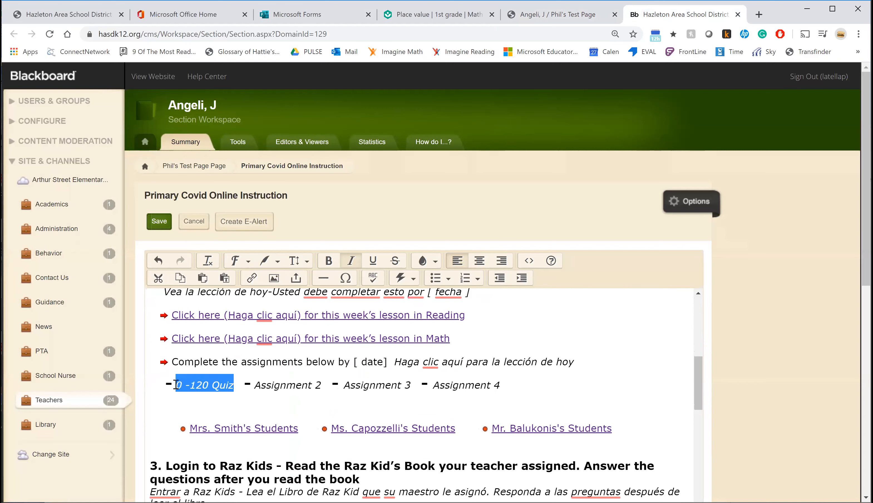
pyautogui.click(253, 284)
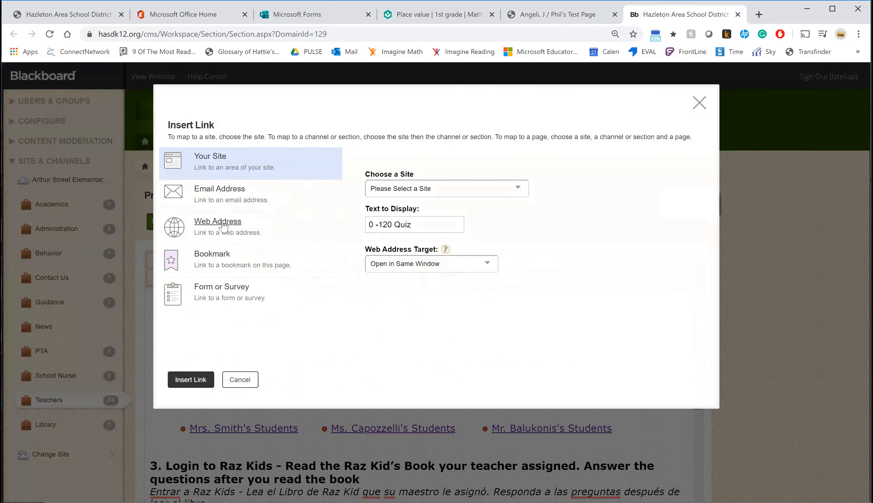
pyautogui.click(222, 223)
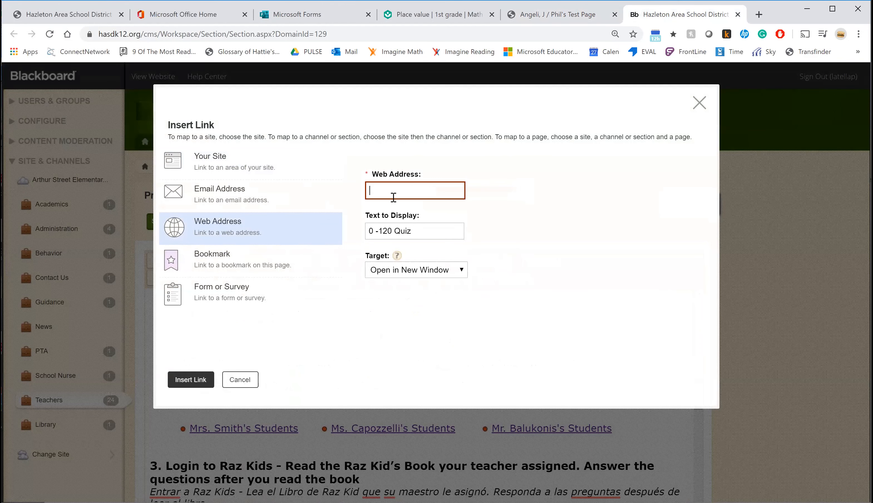
pyautogui.hotkey('ctrl', 'v')
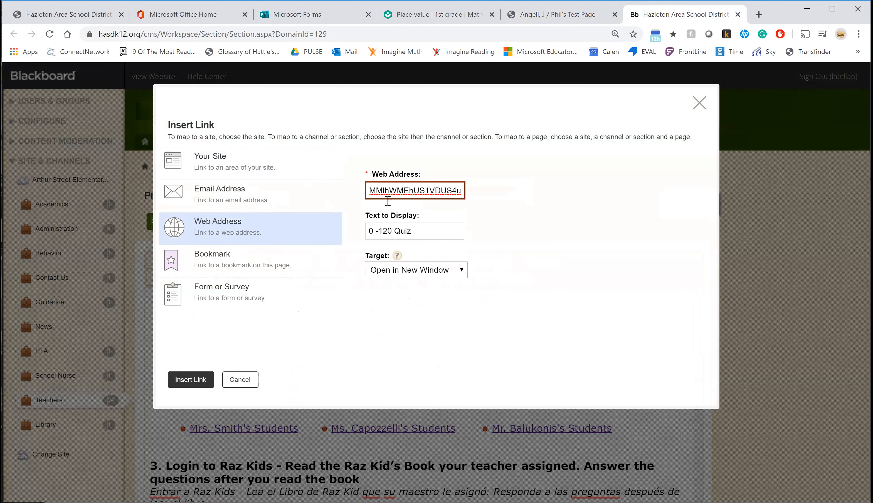
pyautogui.click(196, 379)
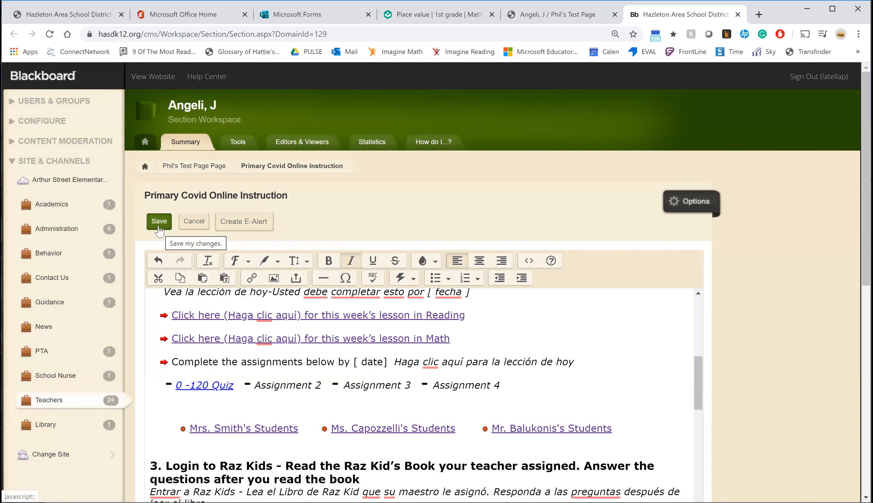
pyautogui.click(159, 225)
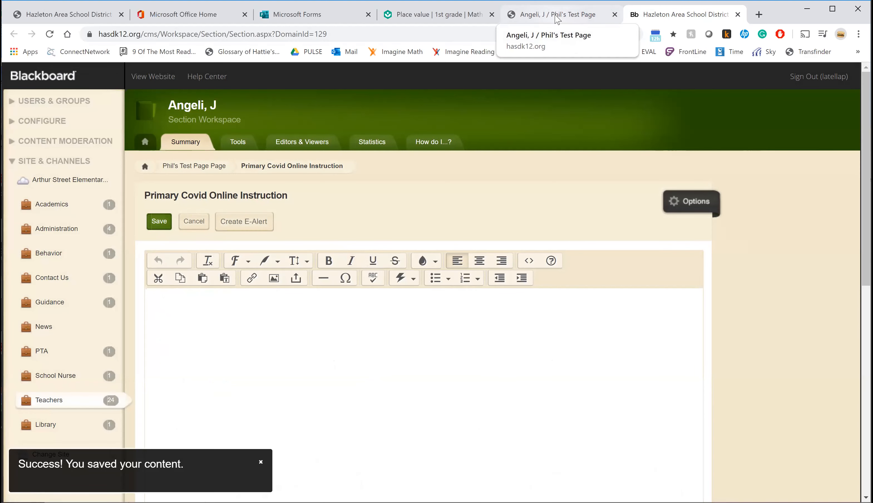
# - Switch to the teacher's test page, reload it, test the "0 -120 Quiz" link in the assignment list, and close the opened quiz
pyautogui.click(555, 16)
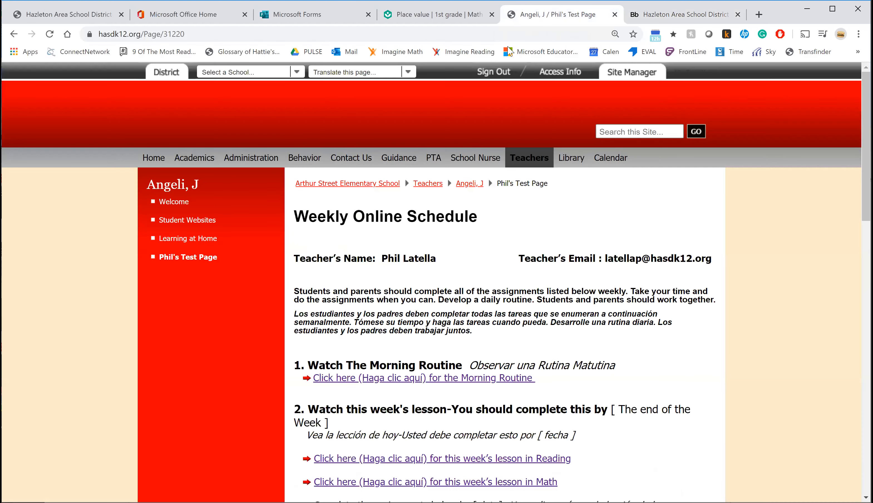
pyautogui.click(50, 34)
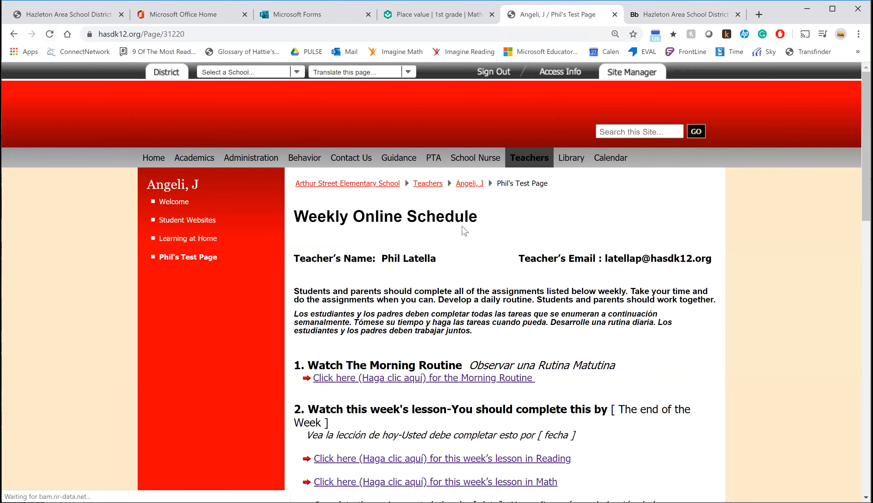
pyautogui.scroll(-5, 462, 230)
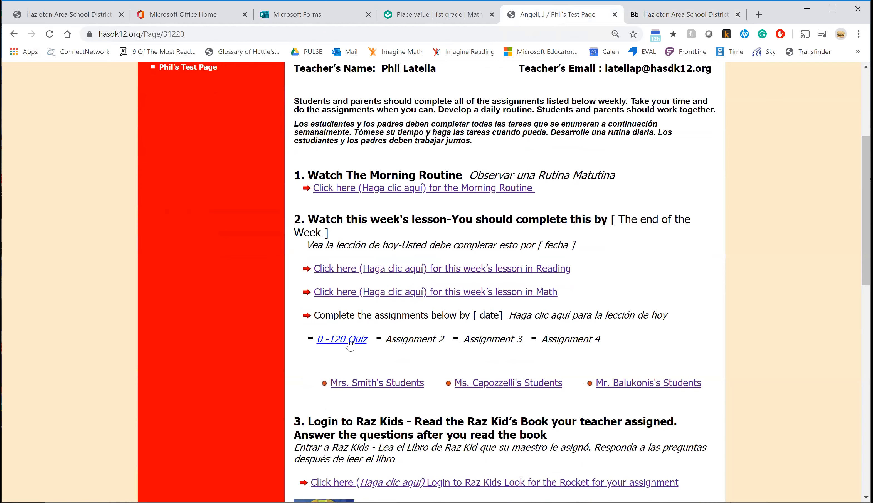
pyautogui.click(349, 340)
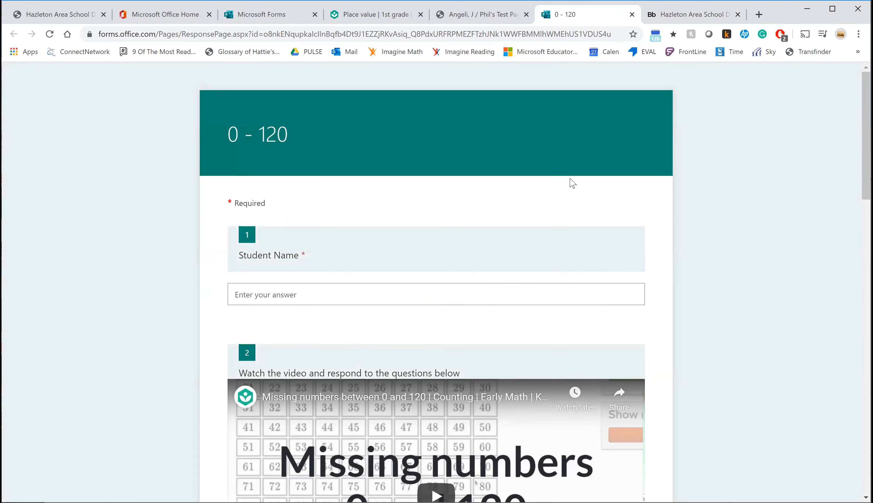
pyautogui.click(632, 14)
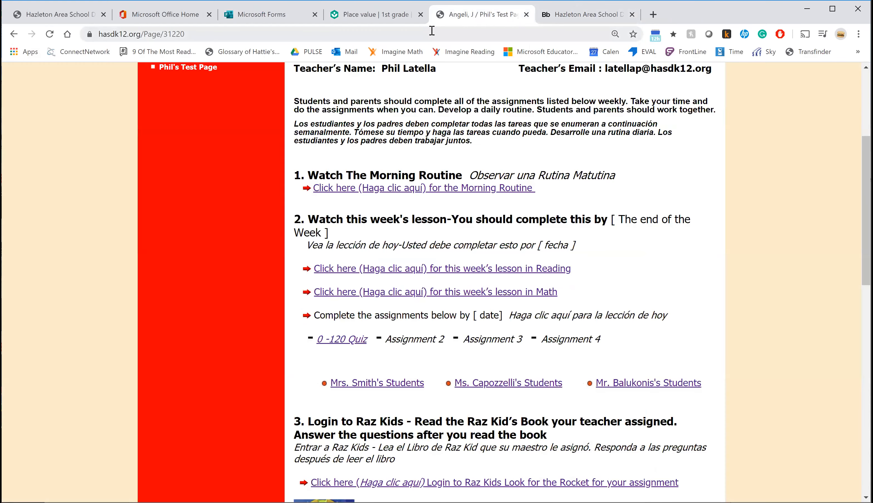
# - Return to the 0 - 120 quiz in Microsoft Forms, then create and copy a link for sharing it as a template
pyautogui.click(381, 15)
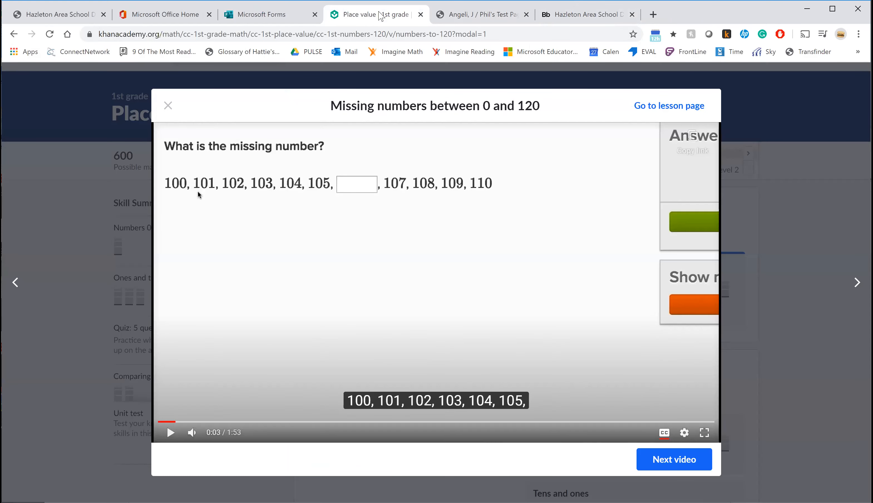
pyautogui.click(287, 21)
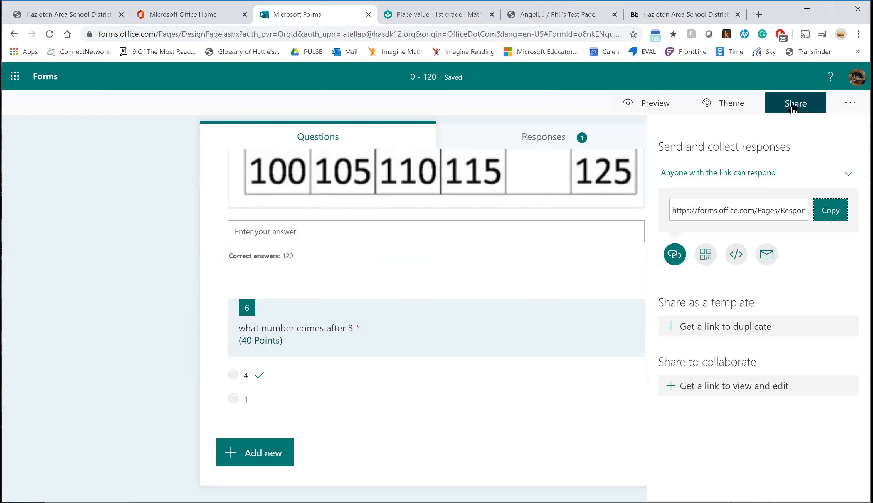
pyautogui.click(794, 107)
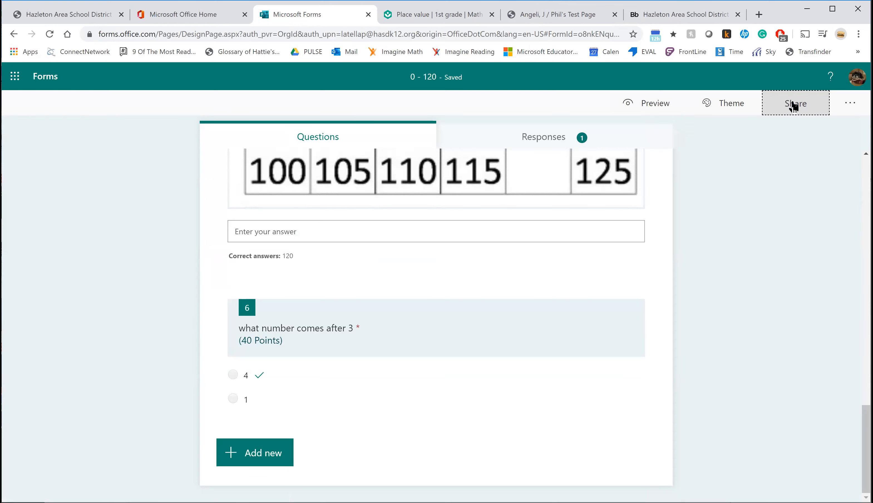
pyautogui.click(794, 108)
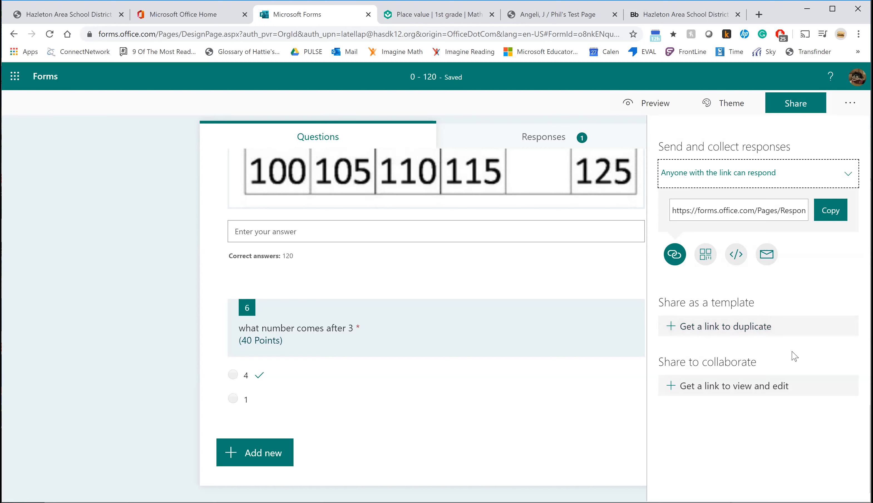
pyautogui.click(725, 332)
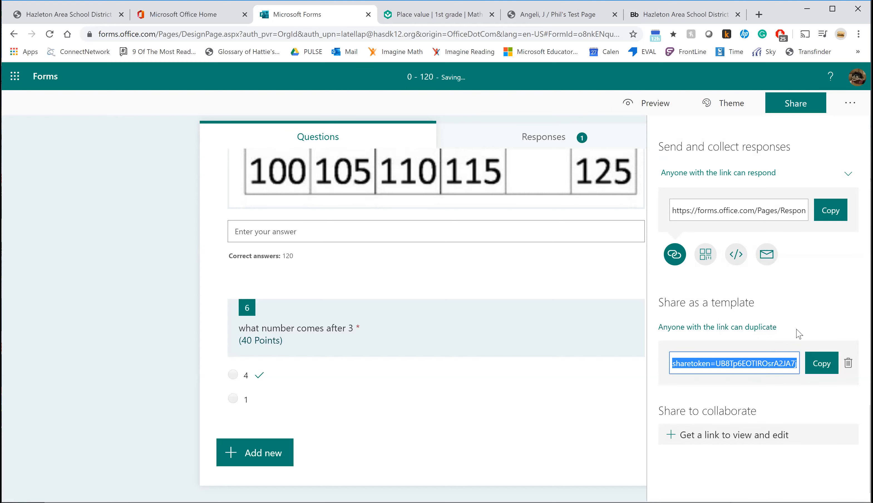
pyautogui.click(823, 368)
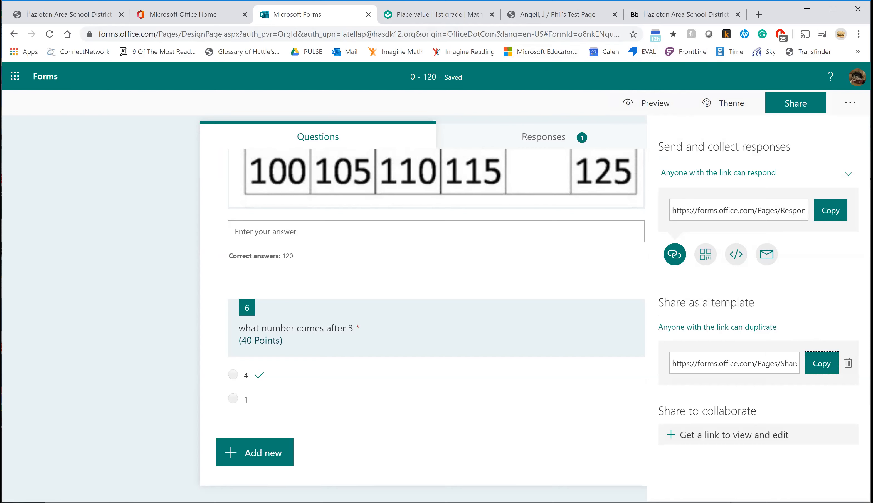
# - Leave the 0 - 120 quiz editor and open the Microsoft Forms overview of My forms
pyautogui.click(14, 35)
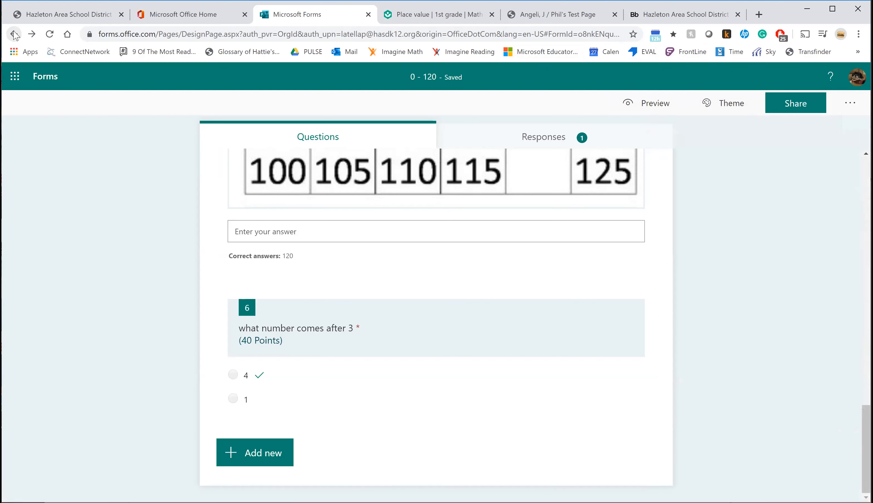
pyautogui.click(14, 34)
pyautogui.click(14, 34)
pyautogui.click(122, 35)
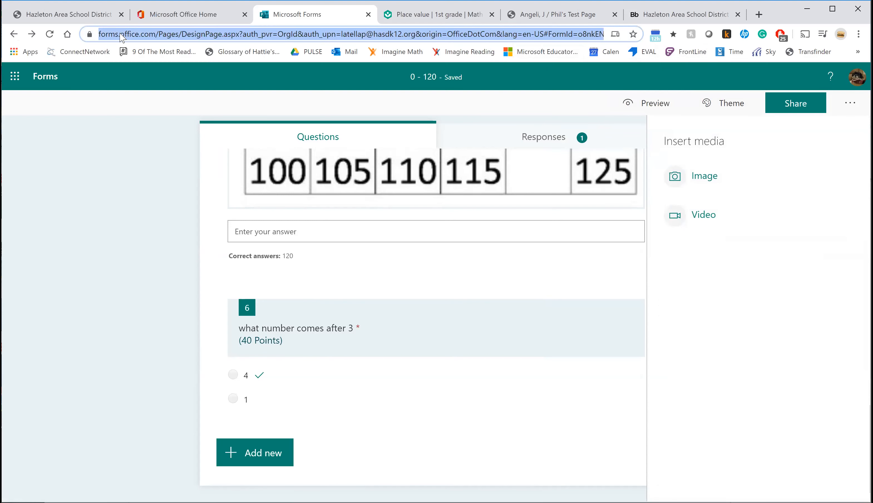
pyautogui.write('forms')
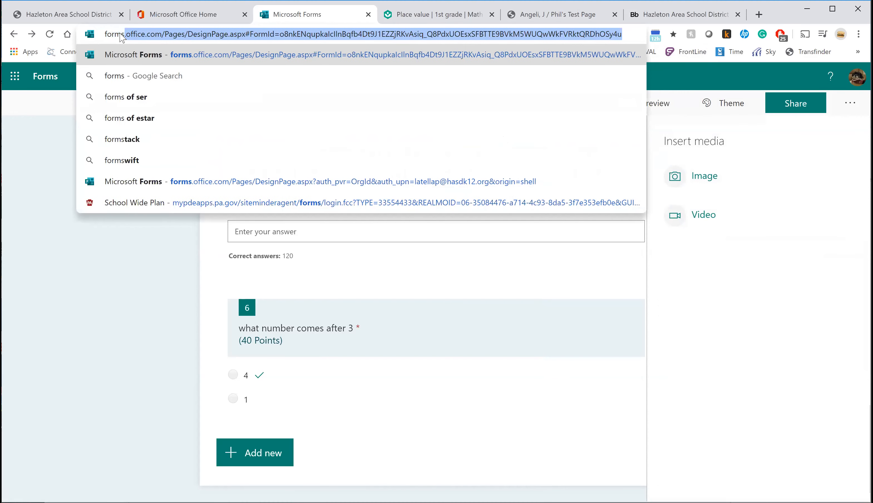
pyautogui.press('Return')
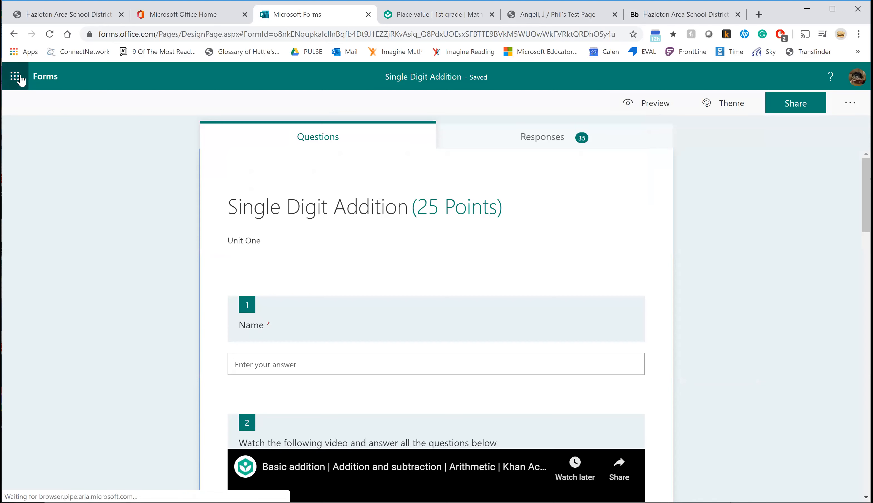
pyautogui.click(17, 77)
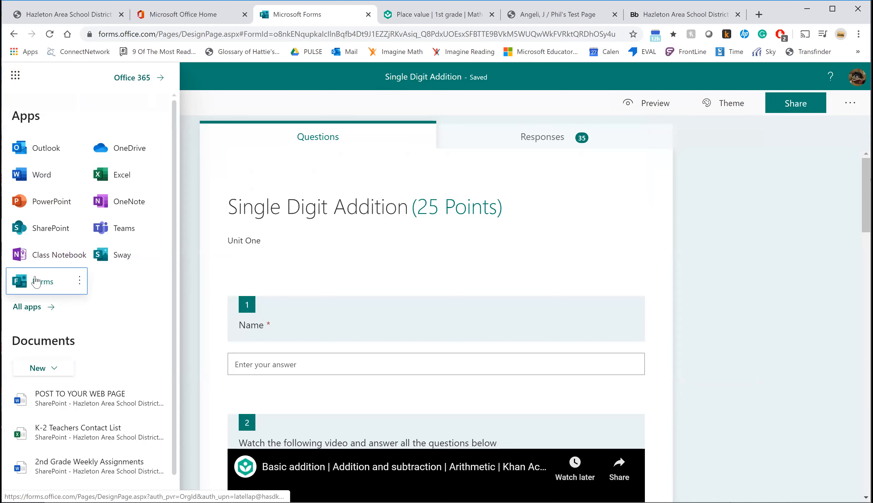
pyautogui.click(35, 282)
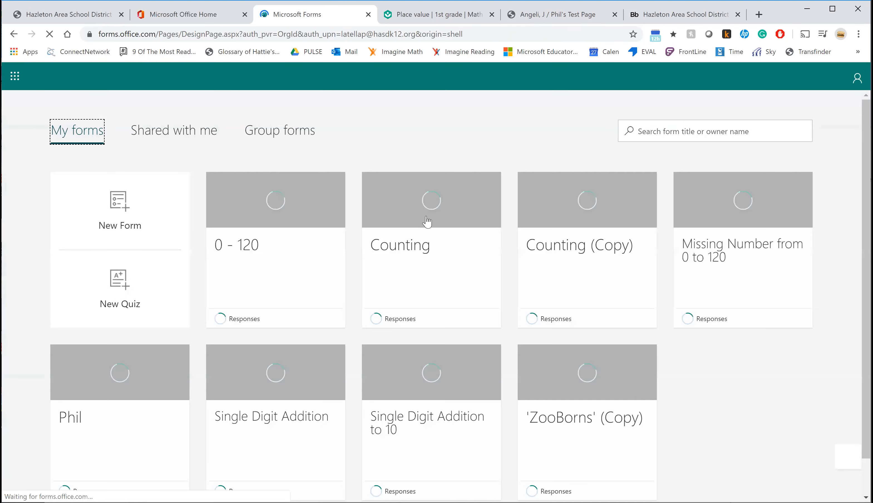